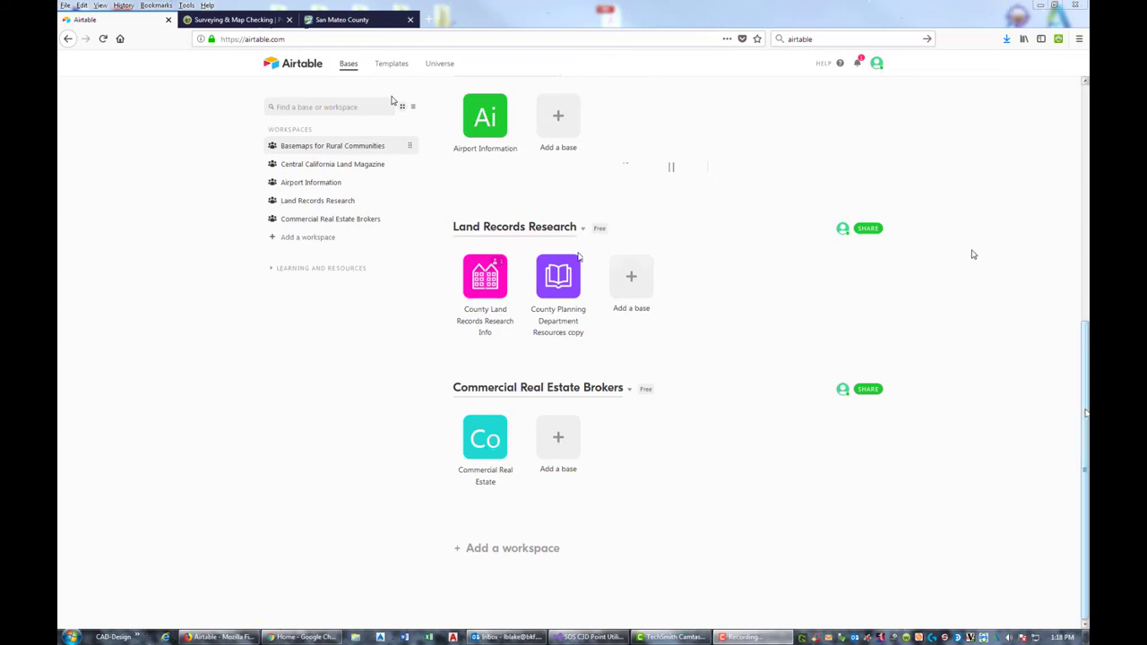
- Look over the bases in each workspace and open the Airport Information base
scroll(973, 254, "up", 1)
scroll(973, 255, "up", 5)
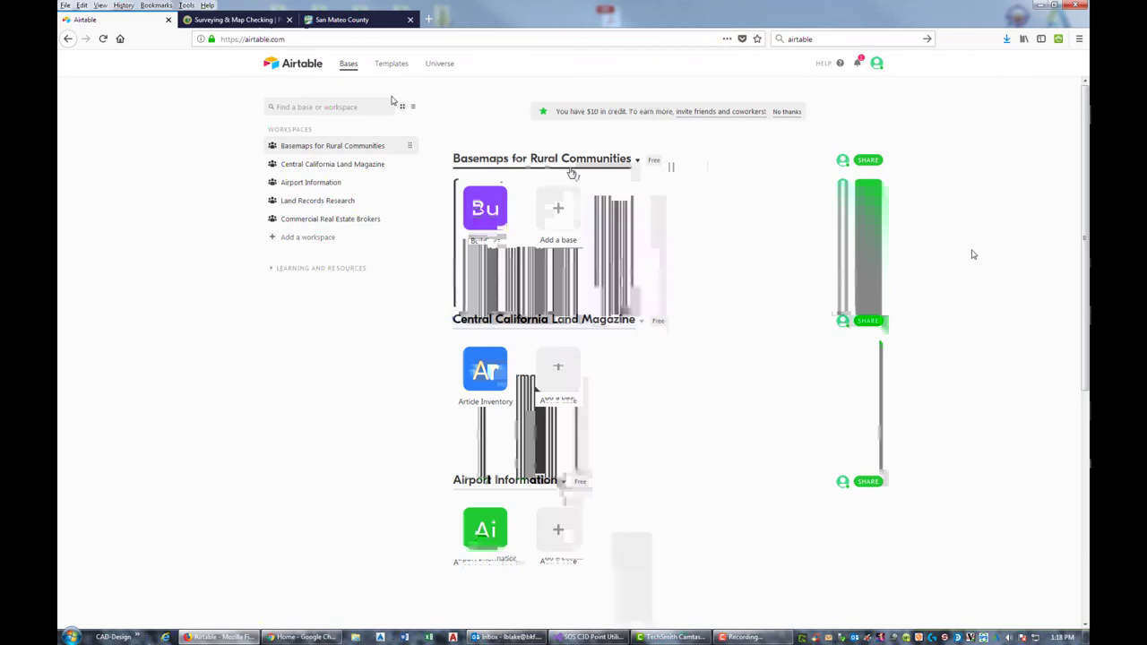
scroll(572, 173, "down", 1)
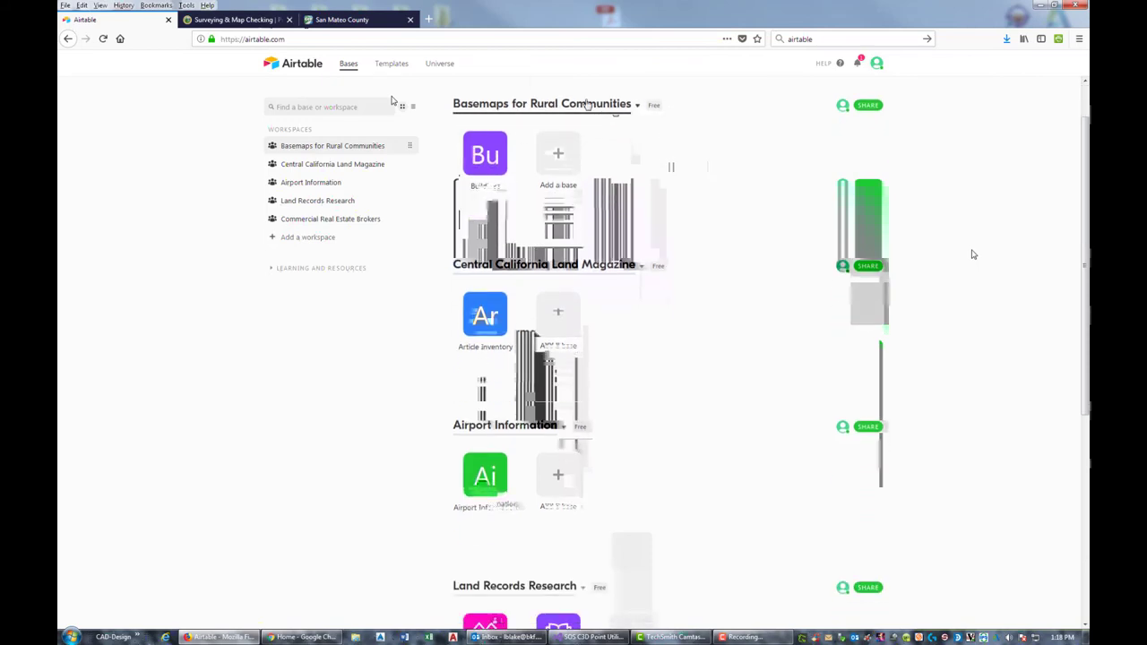
scroll(697, 183, "down", 4)
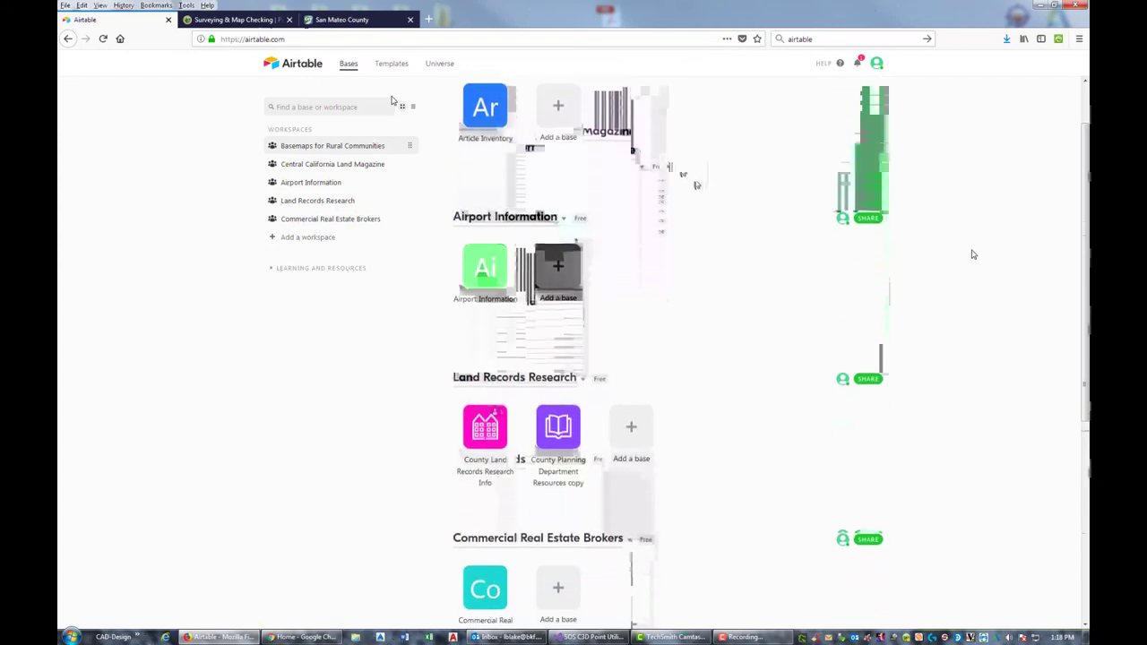
scroll(973, 254, "up", 3)
scroll(686, 328, "down", 2)
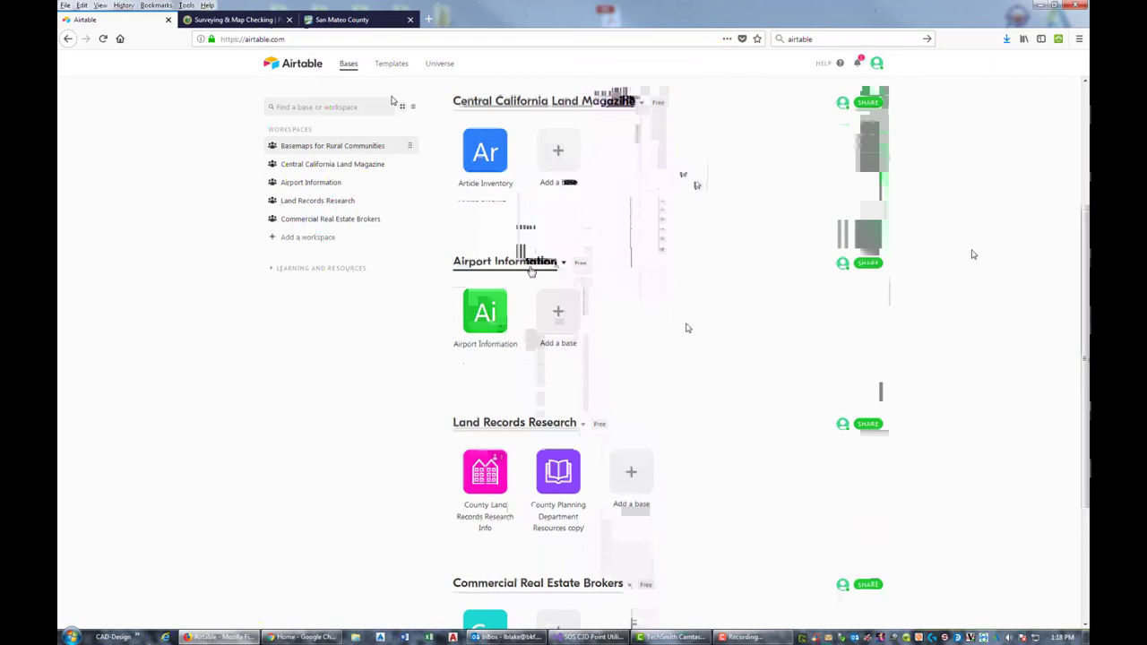
left_click(474, 324)
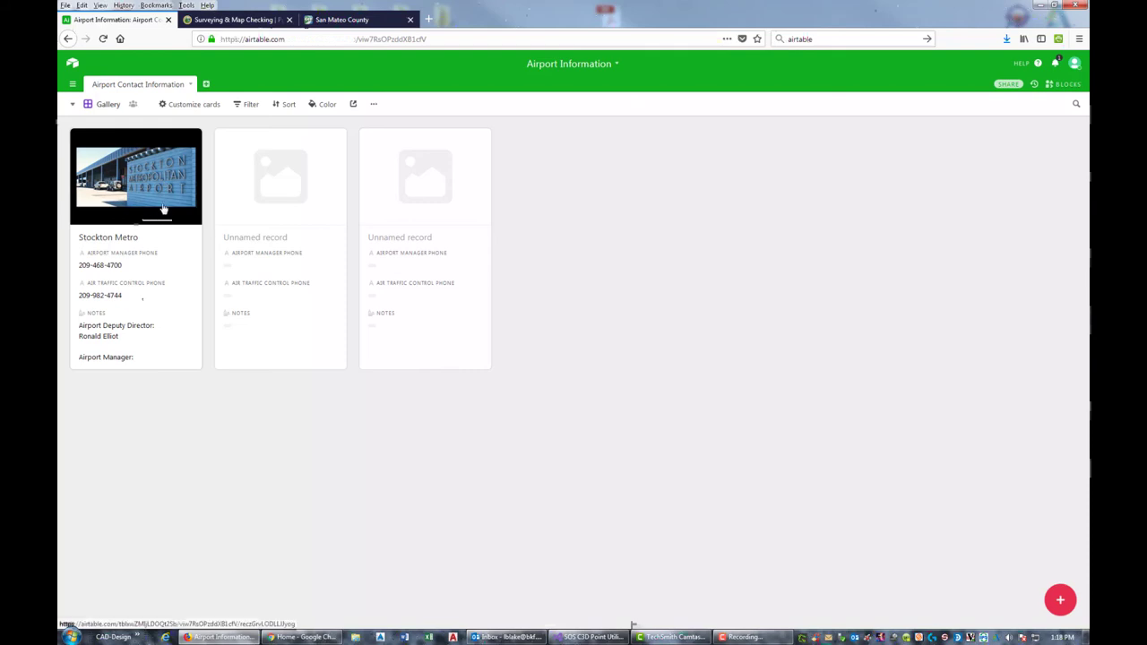
- Return to the list of bases and open County Land Records Research Info from the Land Records Research workspace
left_click(68, 39)
scroll(699, 412, "down", 2)
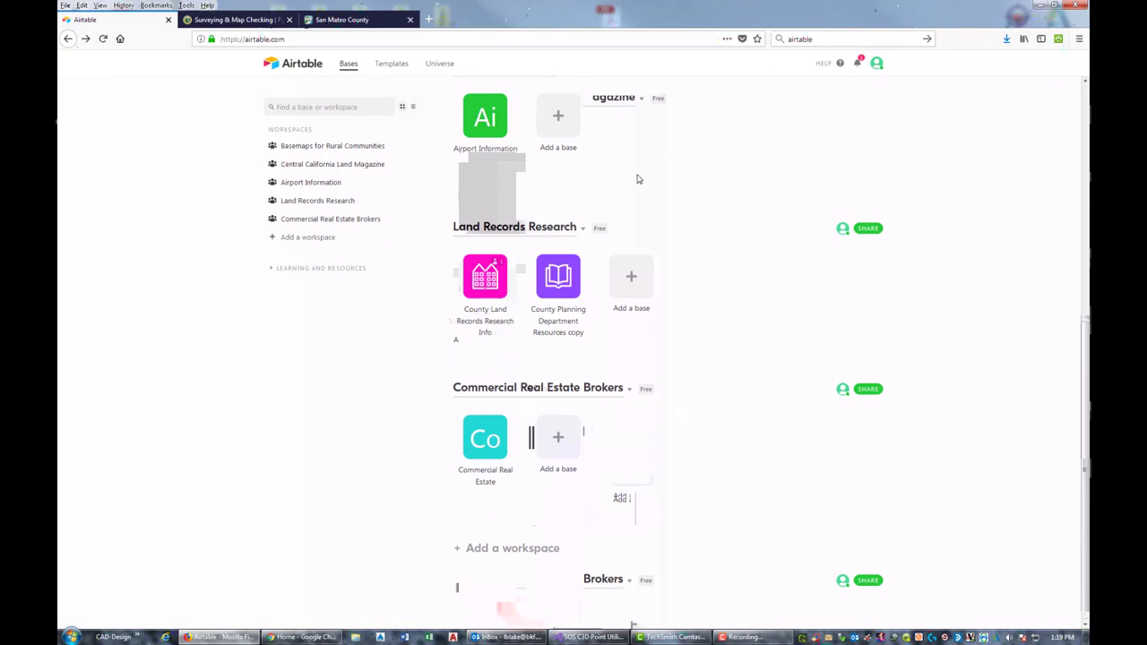
left_click(479, 334)
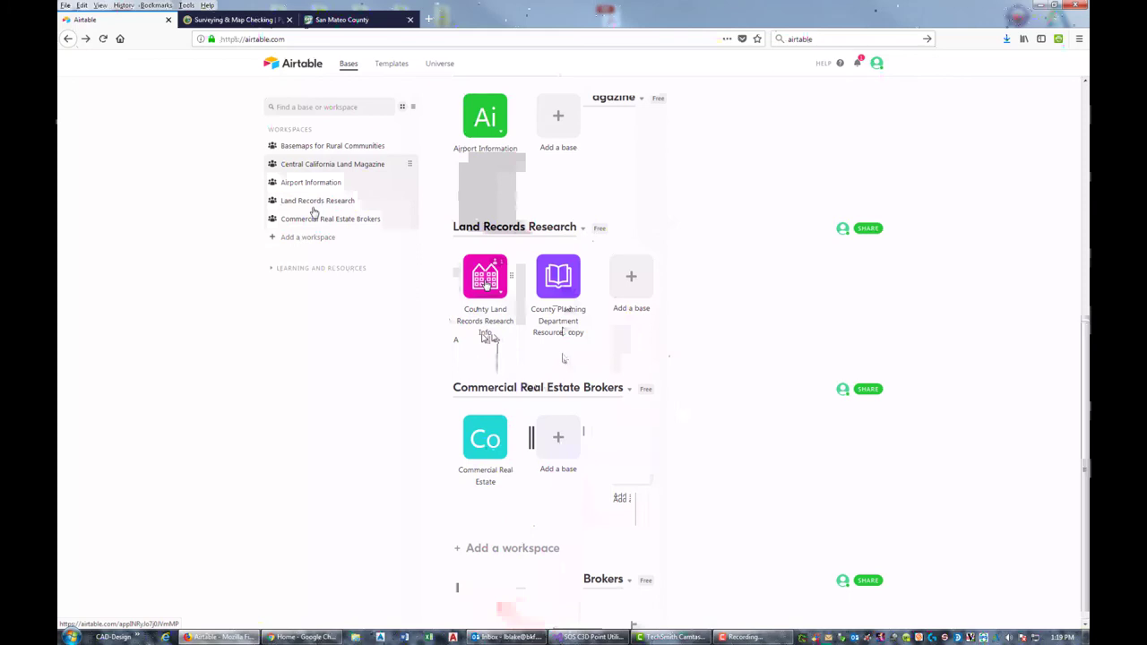
left_click(485, 283)
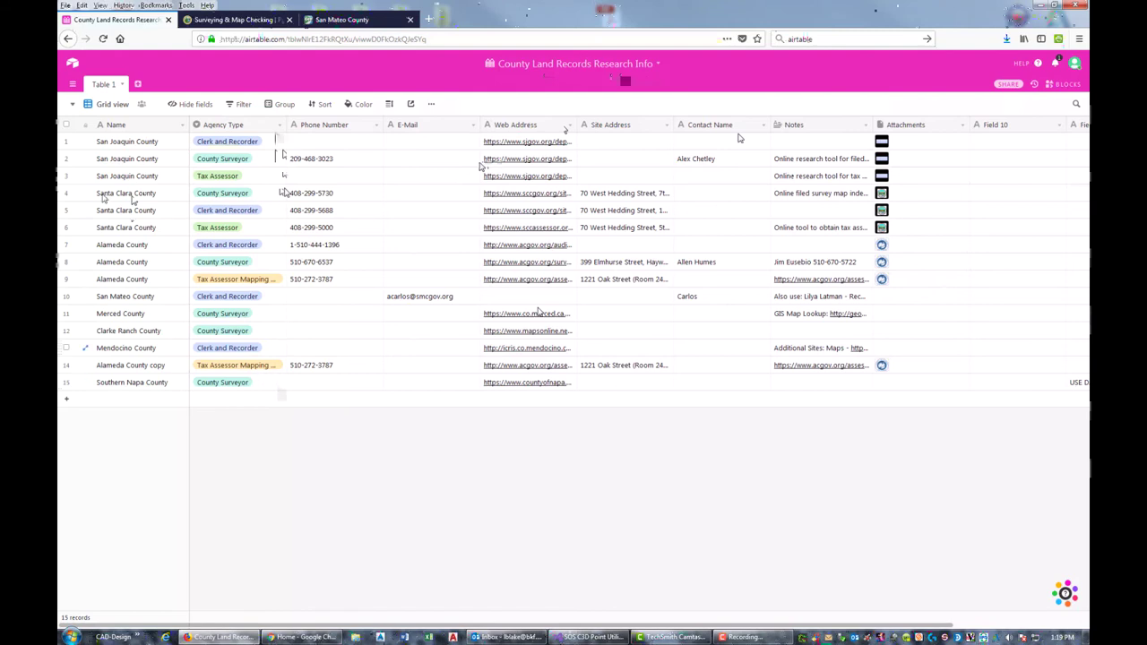
- Check the available views of Table 1 and switch it to the Gallery view
left_click(74, 105)
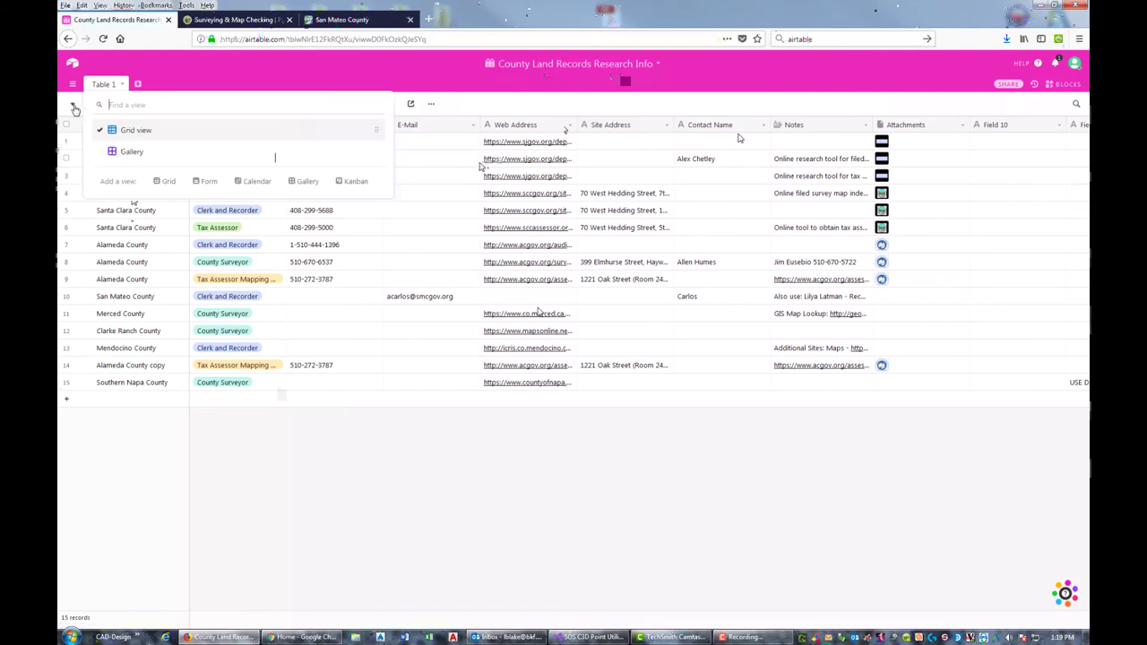
left_click(136, 130)
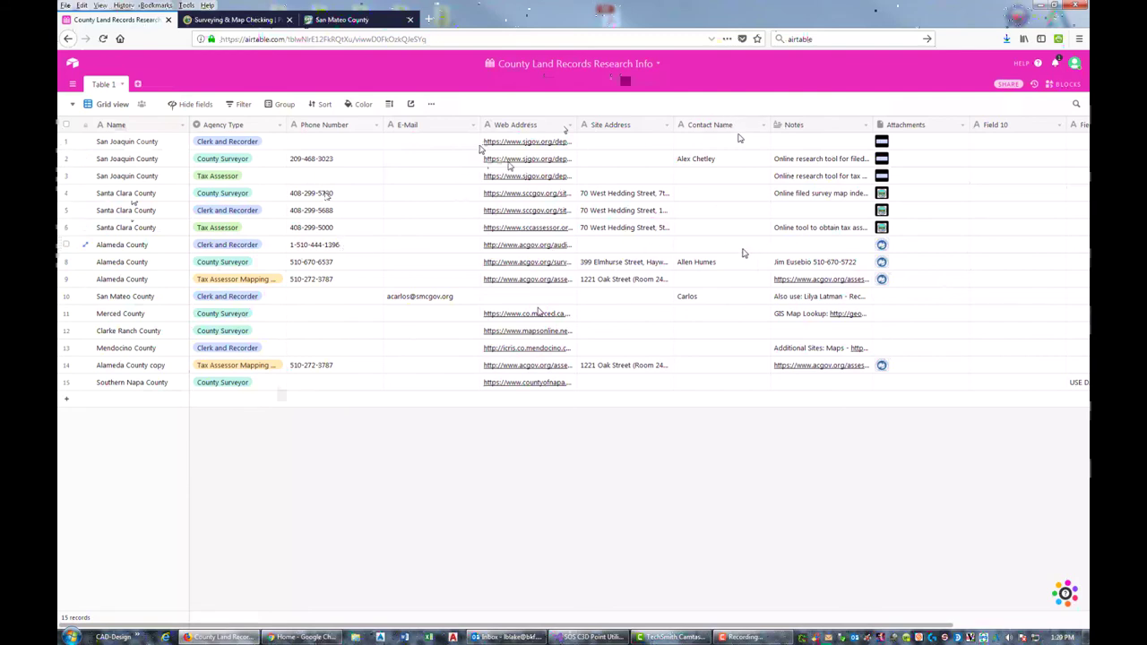
left_click(75, 107)
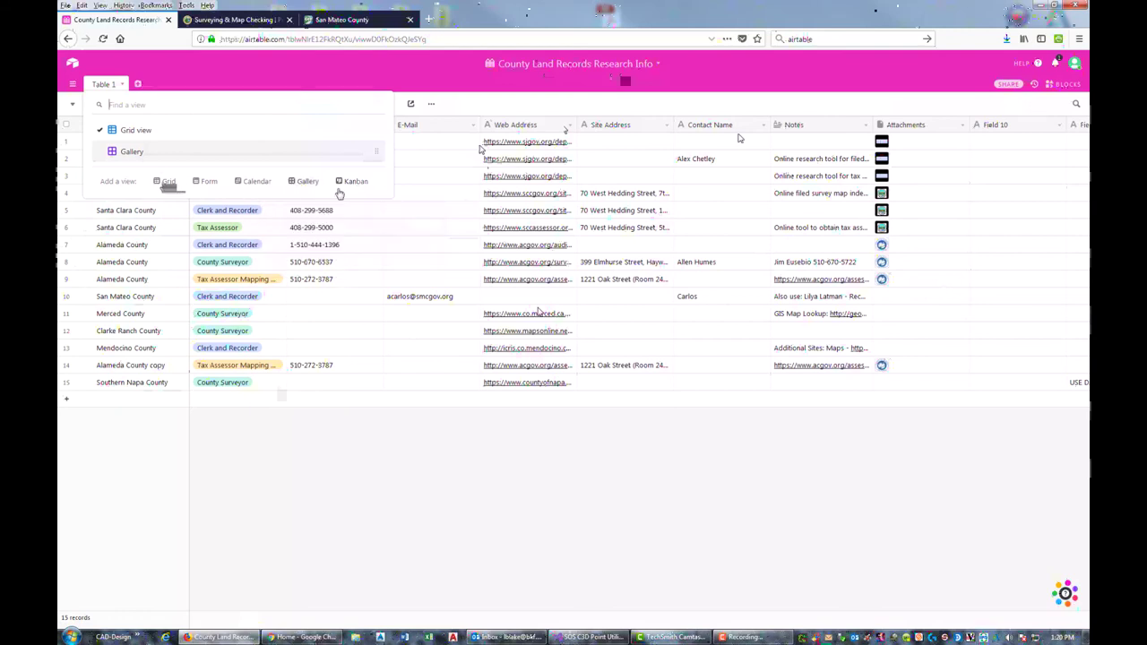
left_click(131, 153)
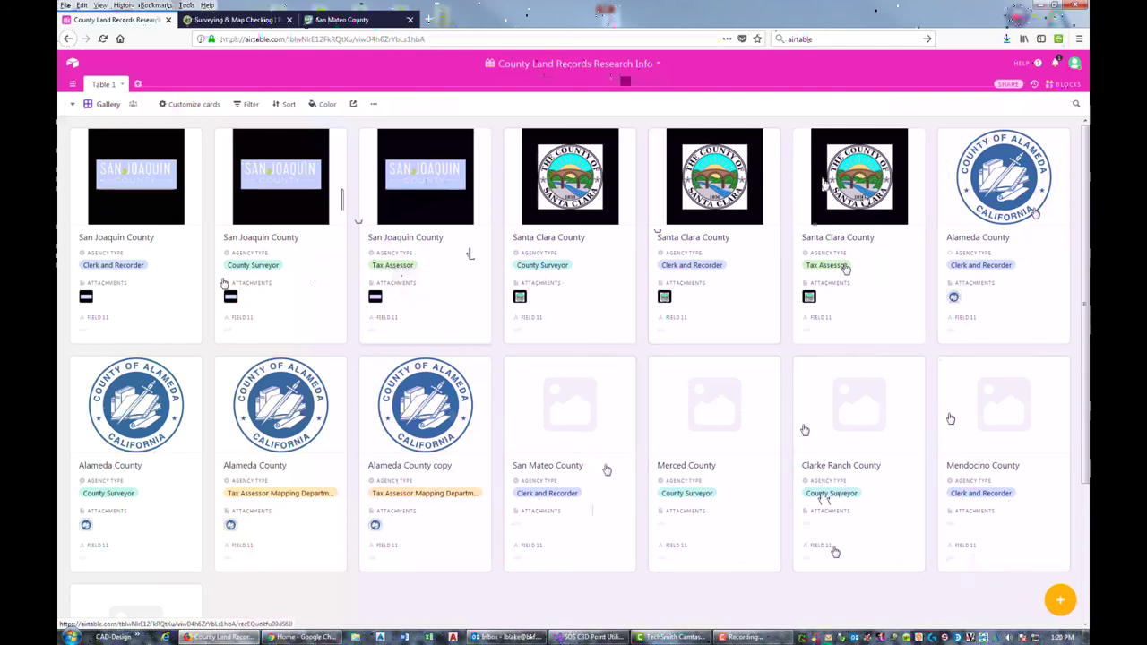
- Attach SAN MATEO COUNTY LOGO.png from the Downloads folder to the San Mateo County record and close the record
scroll(582, 470, "down", 2)
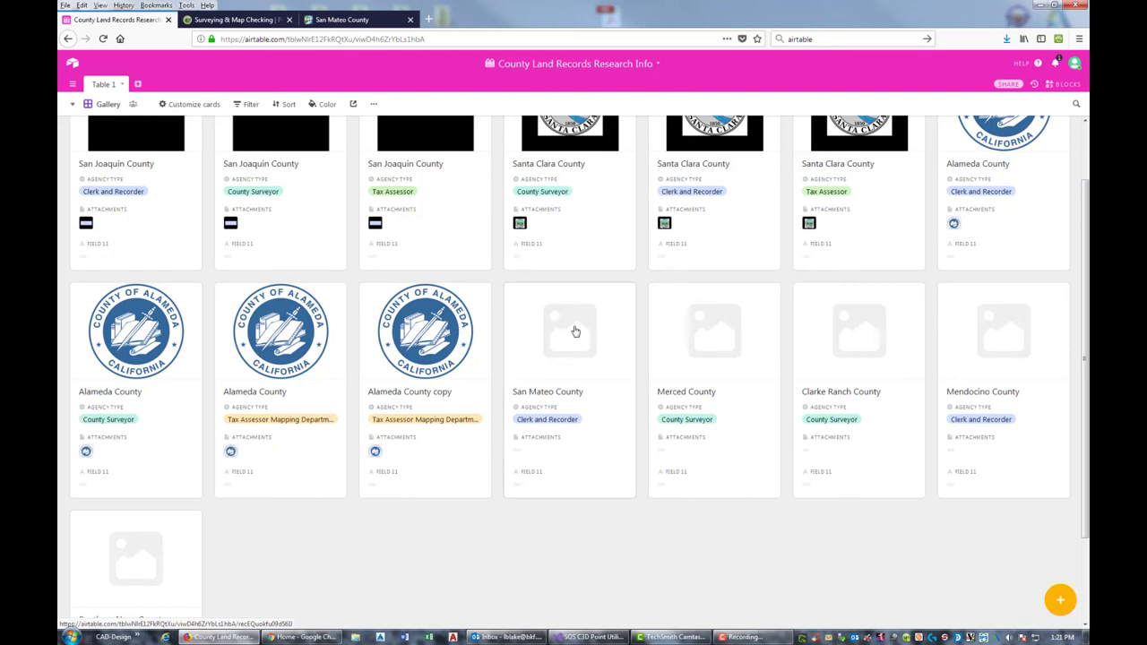
left_click(532, 443)
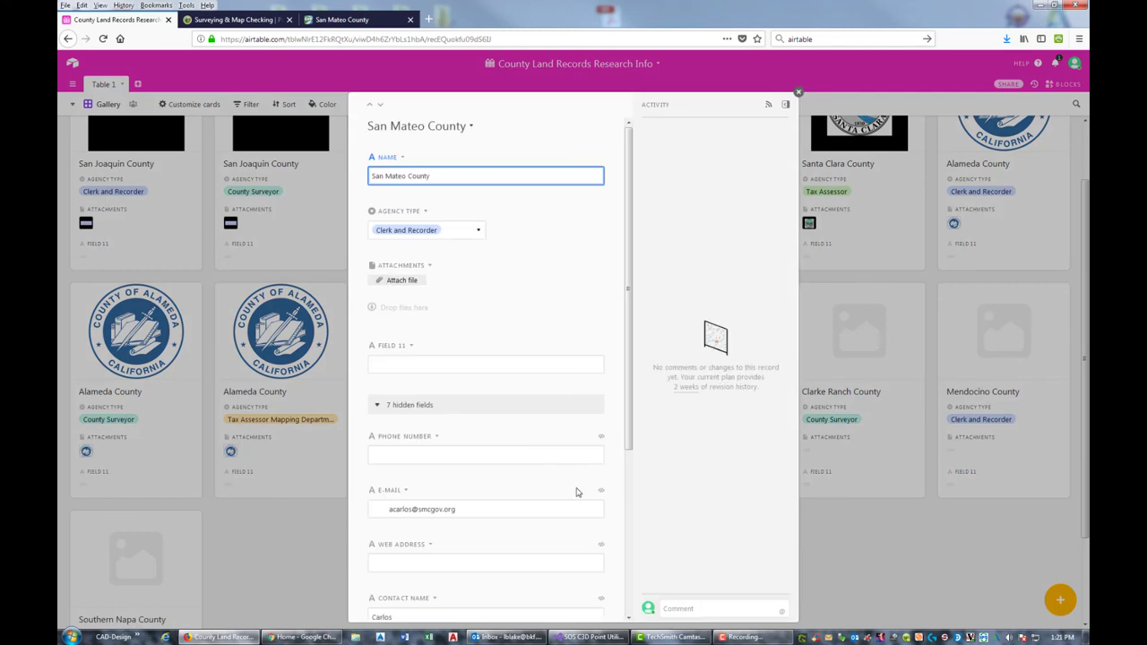
left_click(401, 280)
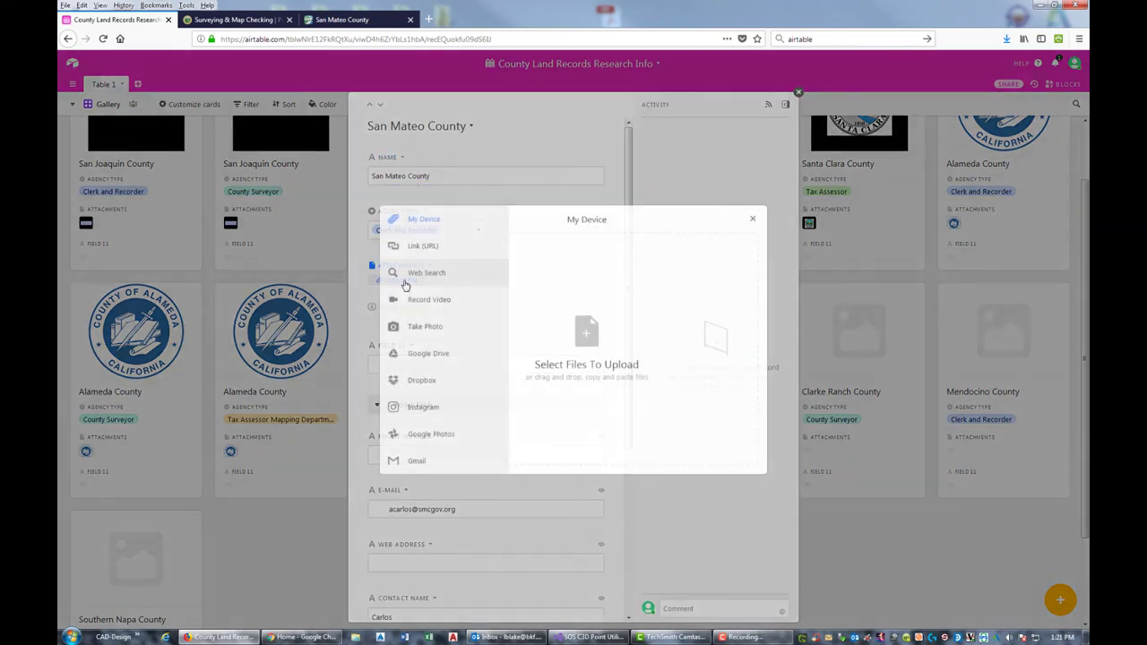
left_click(587, 337)
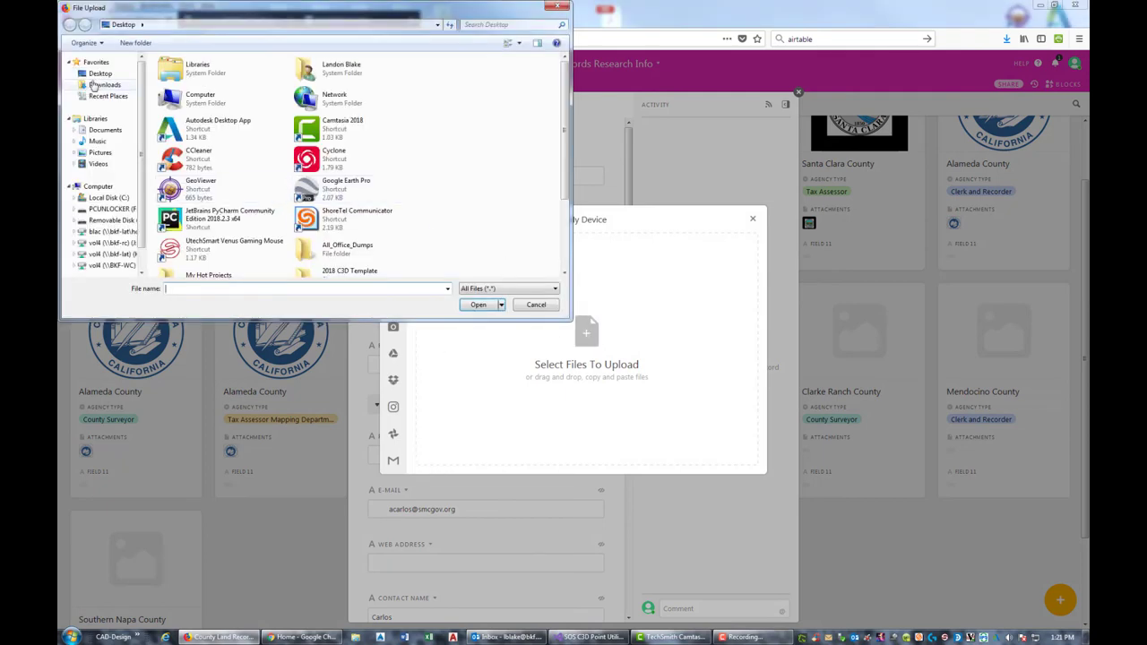
left_click(104, 85)
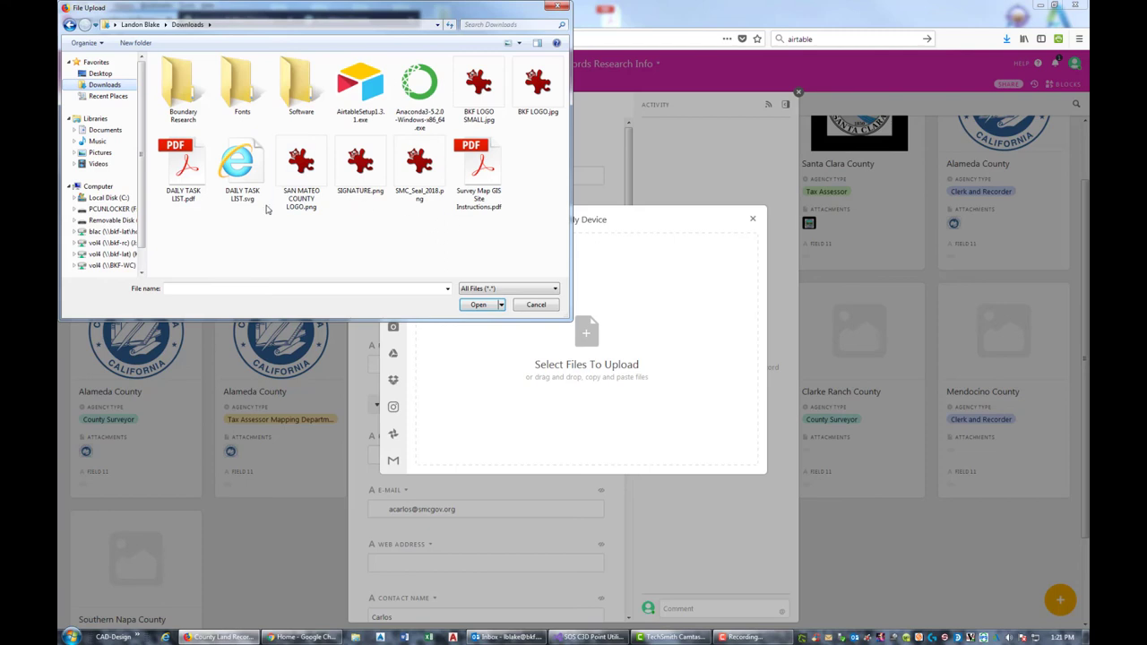
left_click(301, 165)
left_click(478, 304)
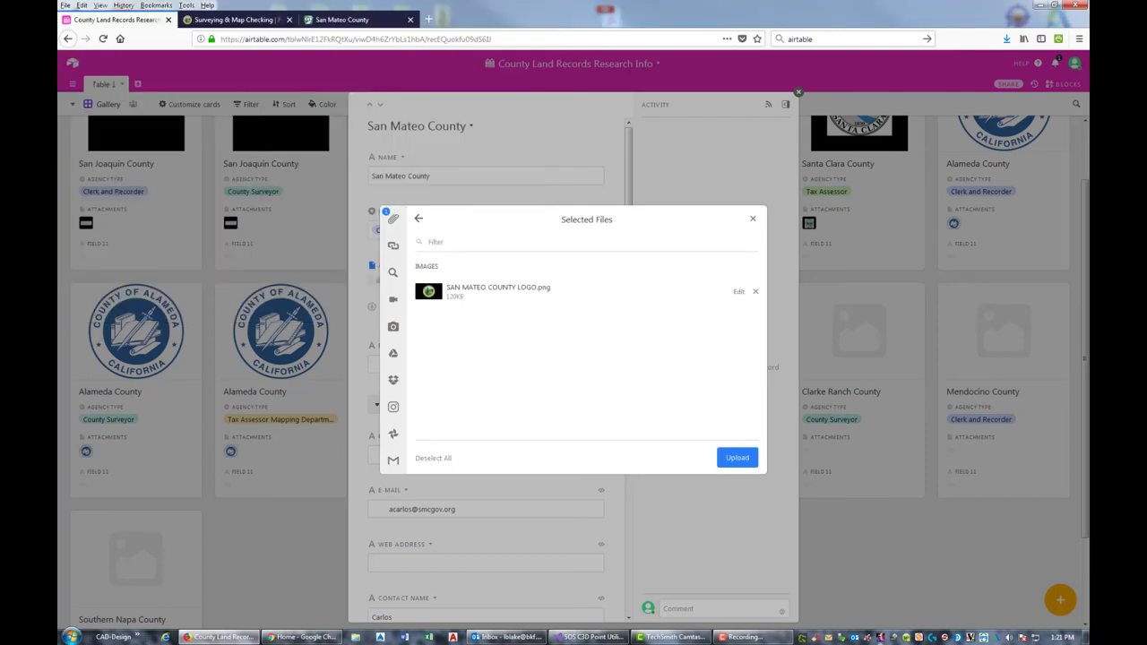
left_click(738, 460)
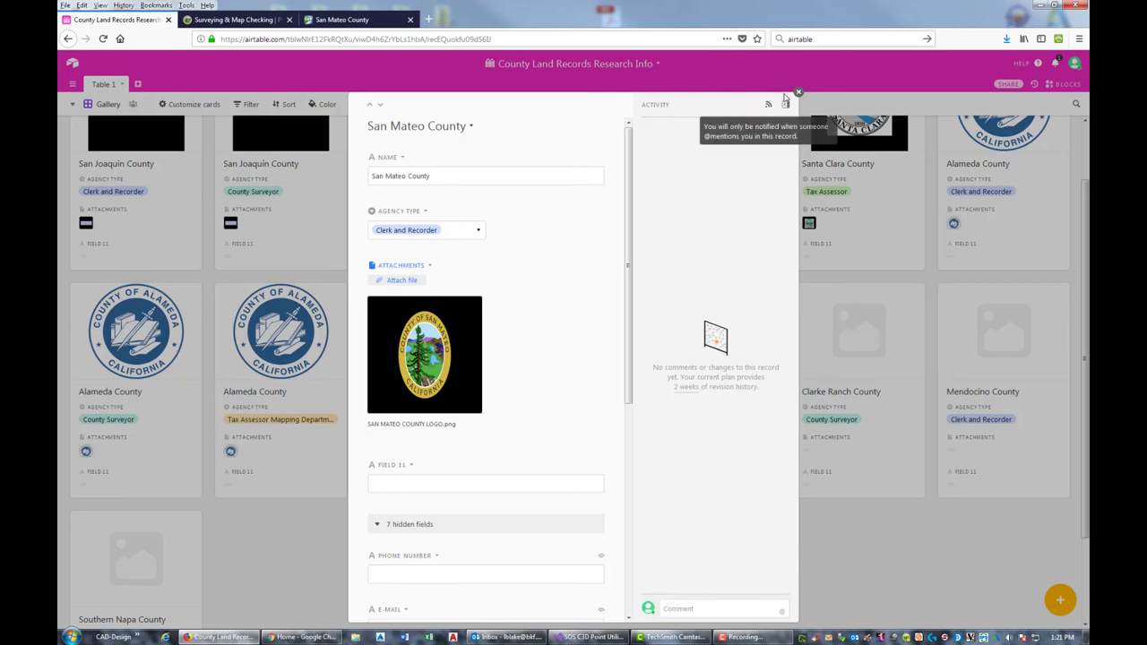
left_click(797, 92)
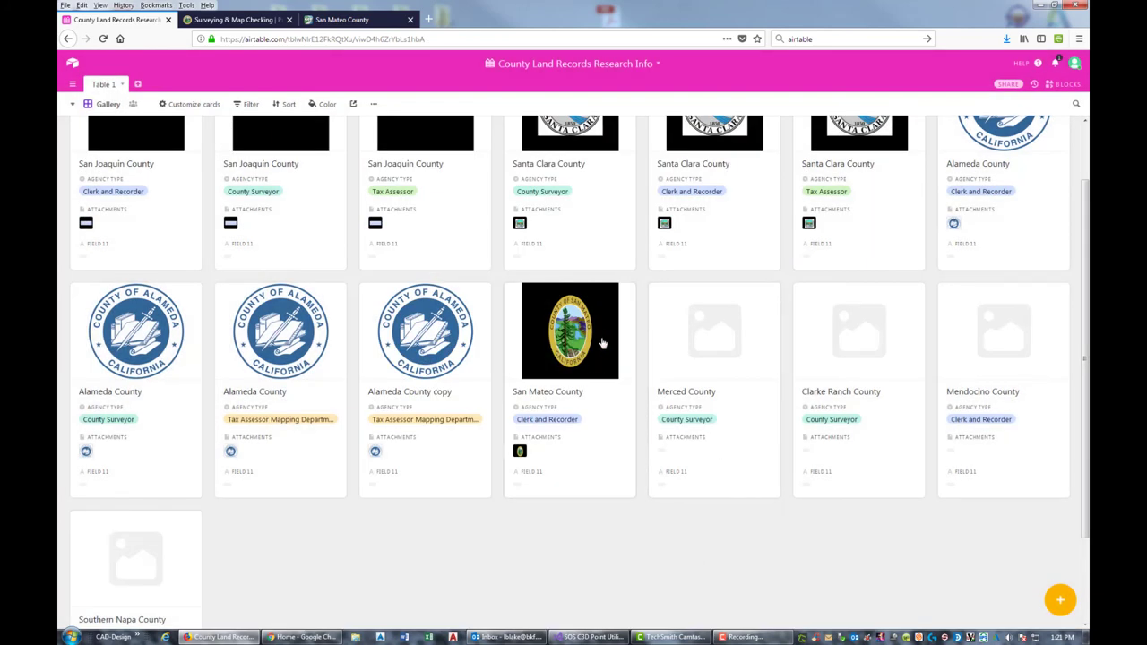
- Look over the gallery cards and switch Table 1 back to Grid view
scroll(602, 365, "up", 1)
scroll(603, 366, "up", 1)
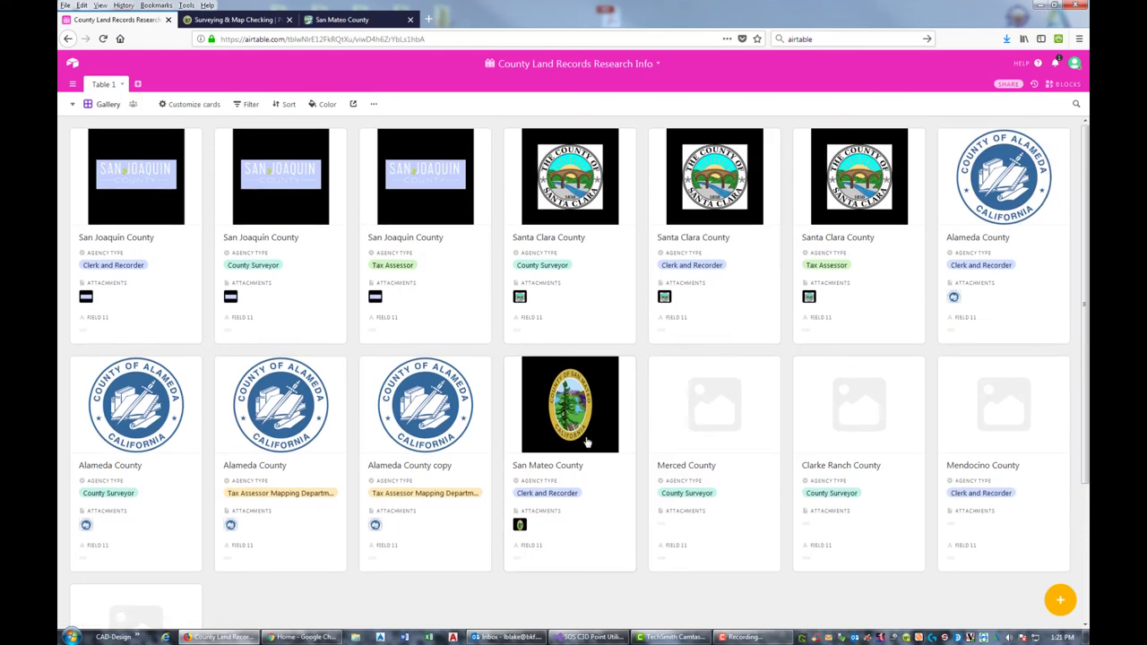
scroll(585, 435, "down", 3)
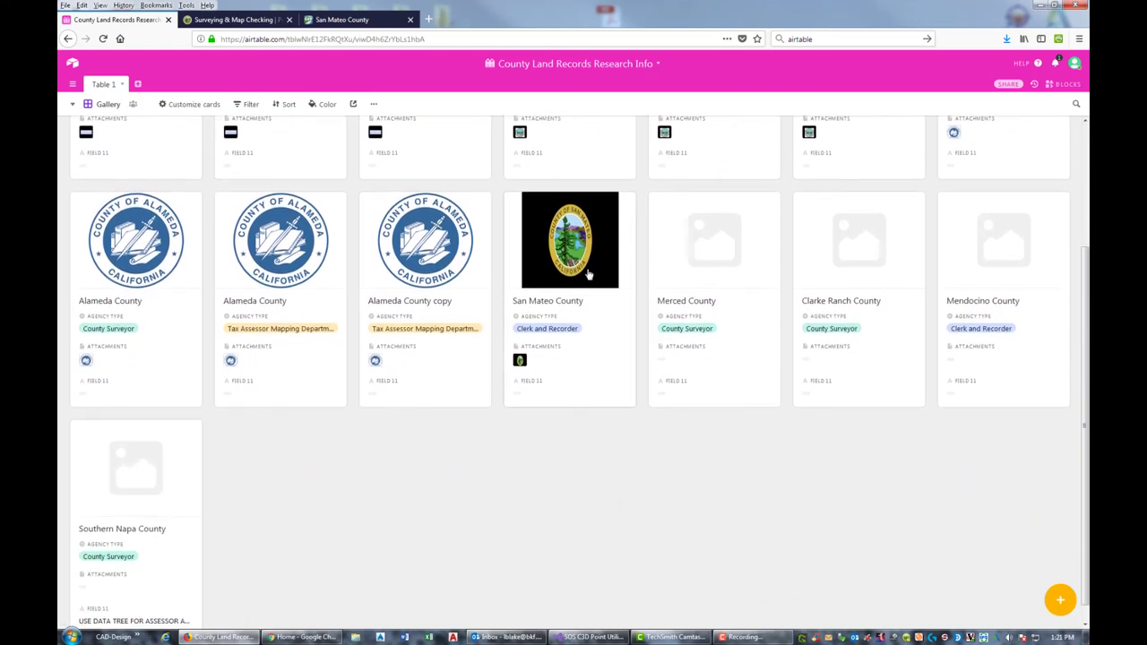
scroll(589, 276, "up", 3)
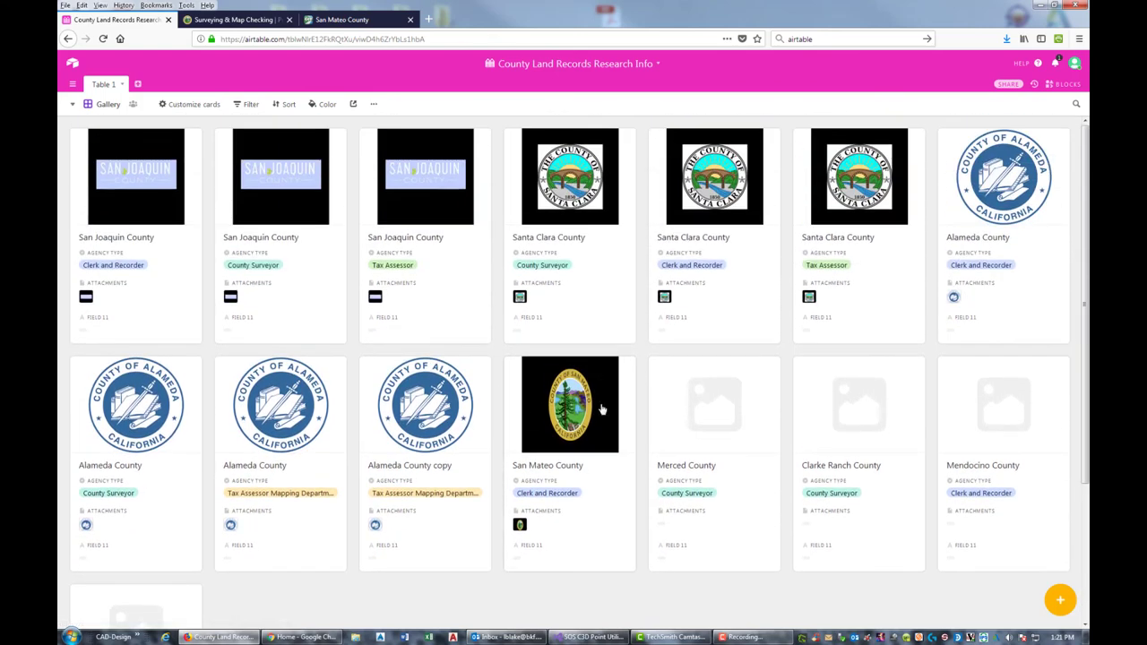
scroll(587, 429, "down", 2)
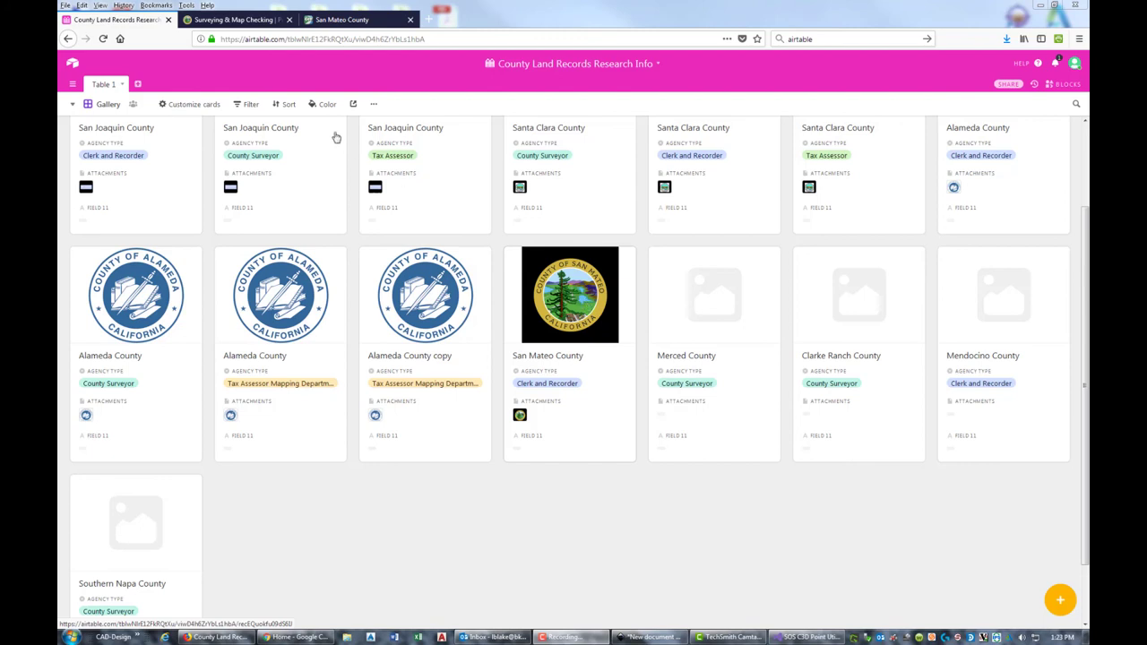
left_click(74, 105)
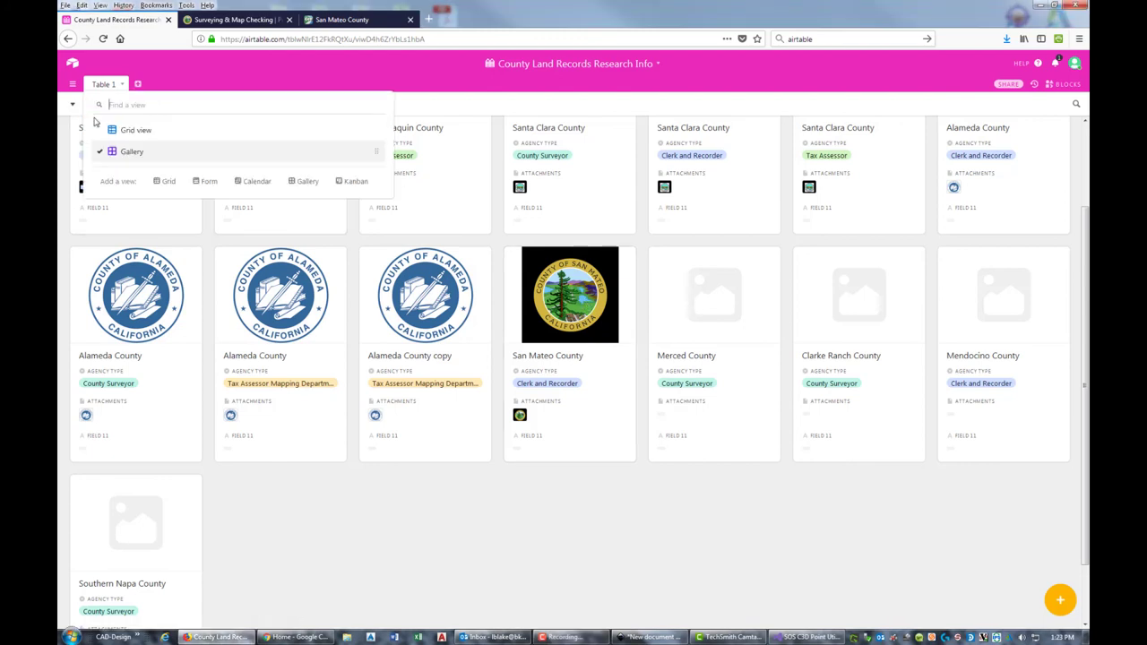
left_click(128, 126)
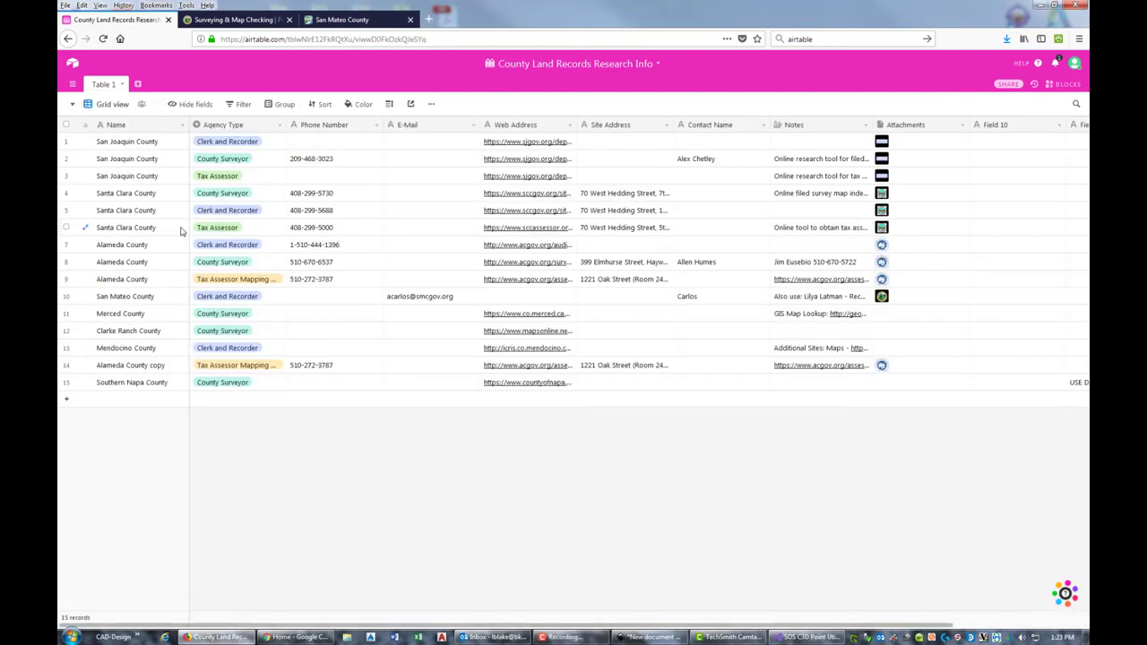
- Add a new record named San Mateo County and set its agency type to County Surveyor
left_click(120, 401)
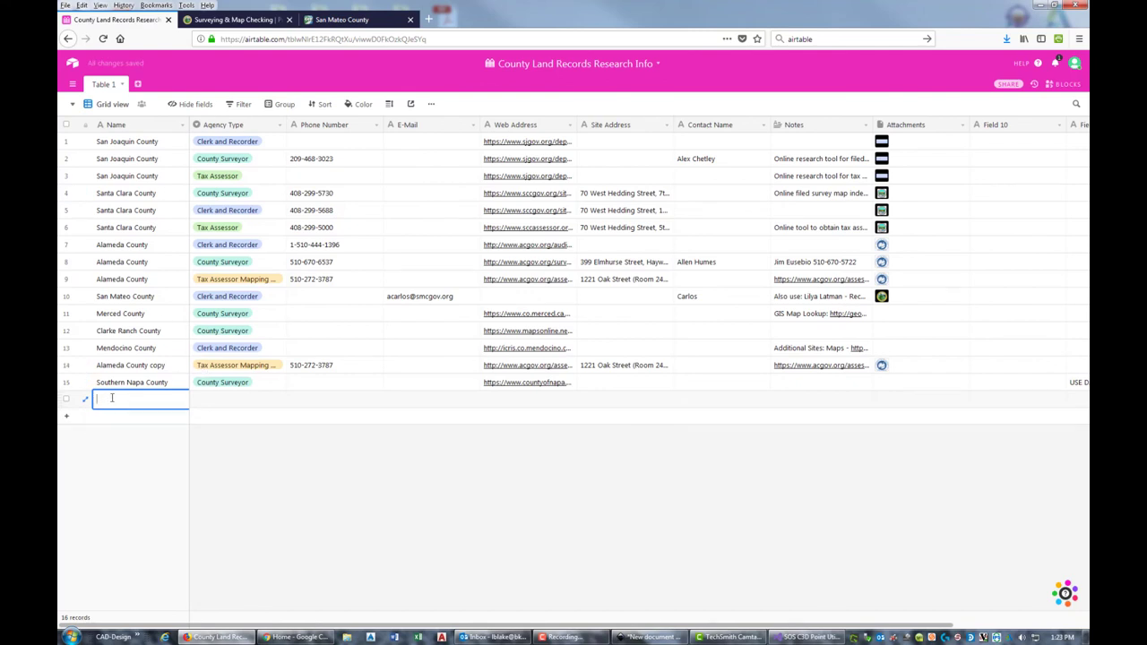
type("SAN")
type(" Mateo County")
key("Tab")
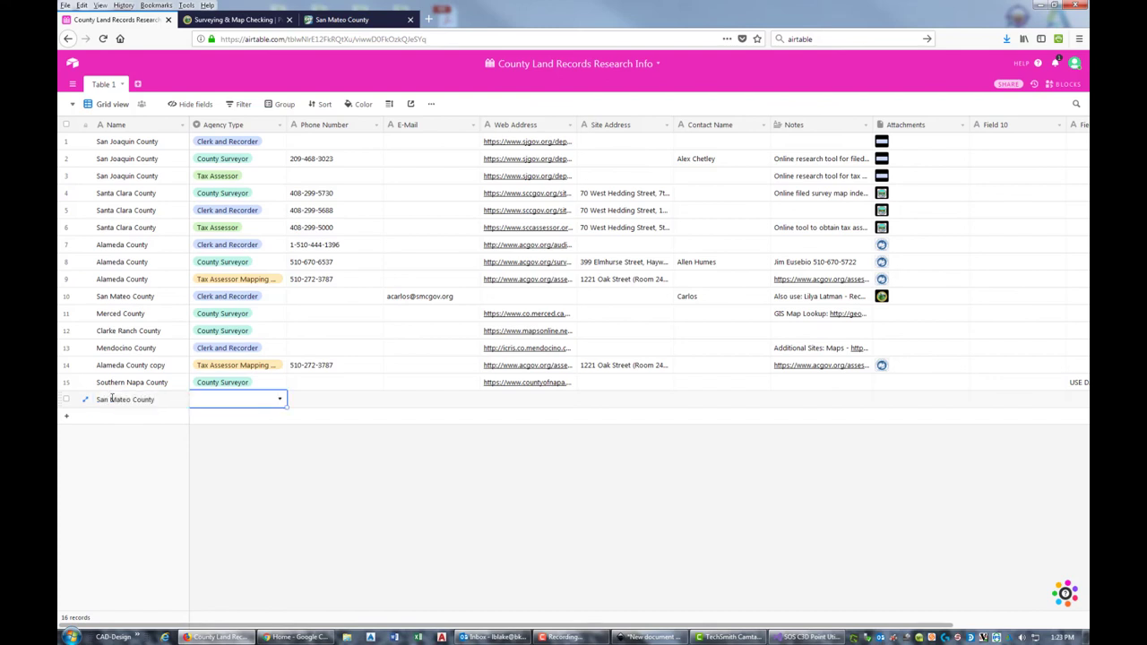
left_click(271, 402)
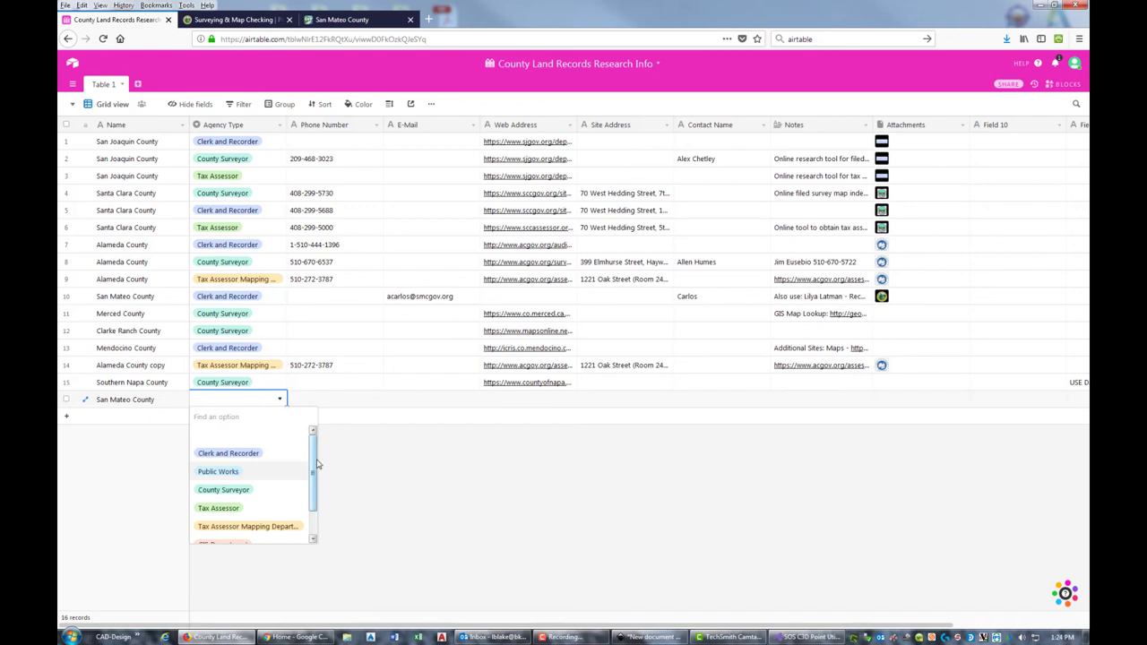
left_click_drag(313, 459, 316, 498)
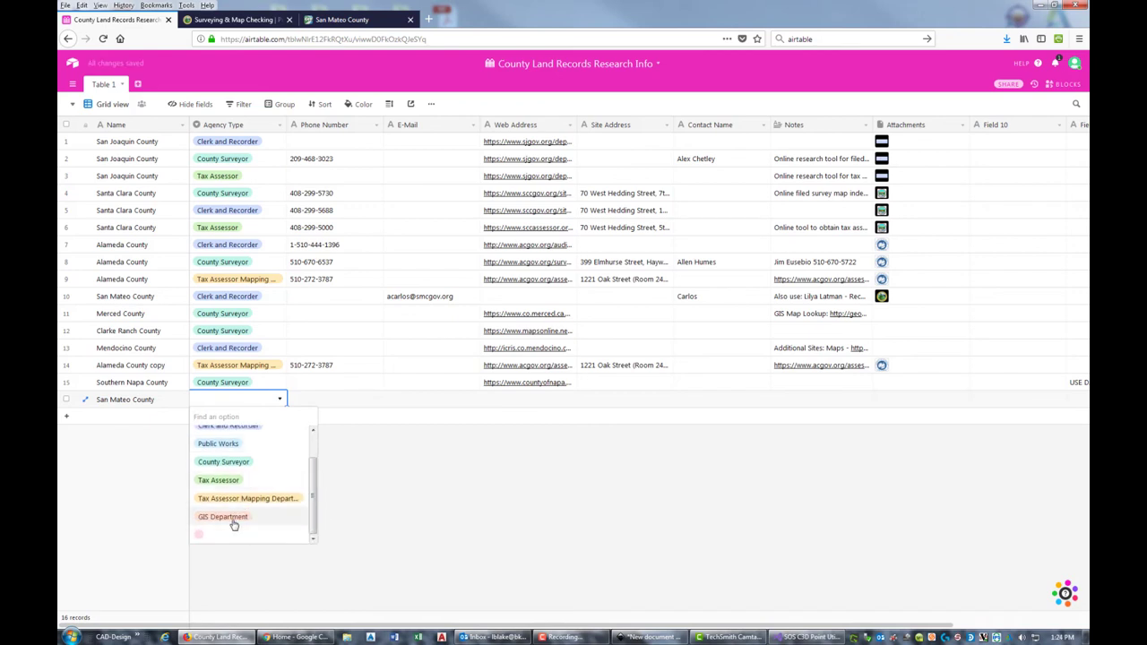
left_click(213, 466)
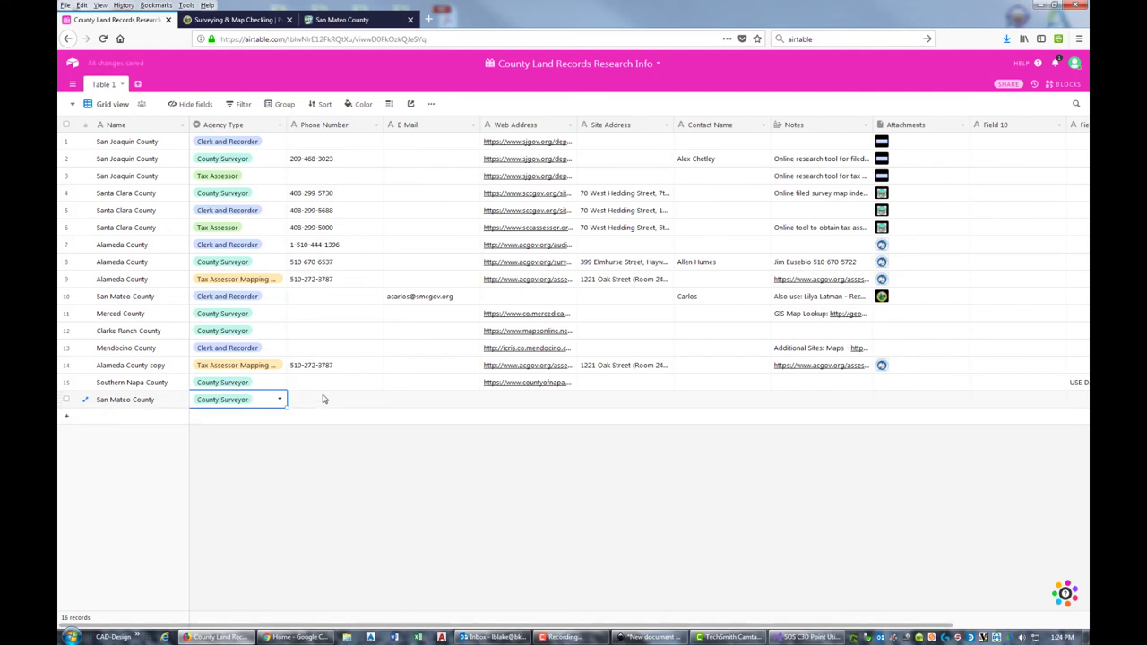
- Copy the web address of the Surveying & Map Checking page into the new San Mateo County record's Web Address field
left_click(324, 398)
left_click(234, 19)
left_click(477, 38)
key("ctrl+c")
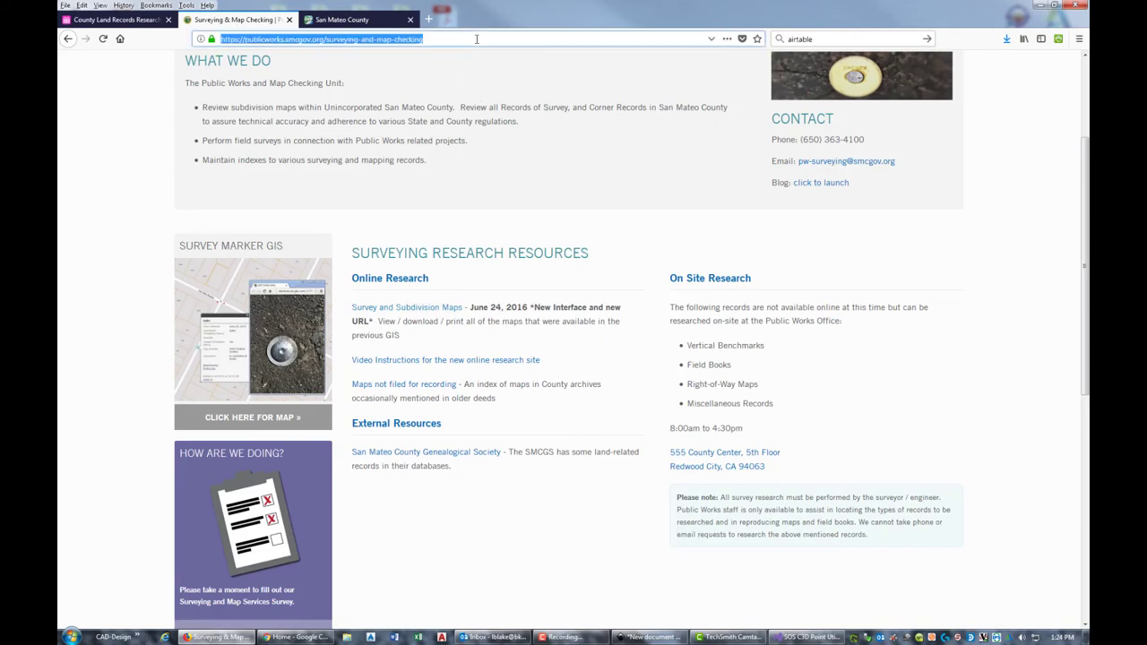
left_click(108, 19)
left_click(514, 403)
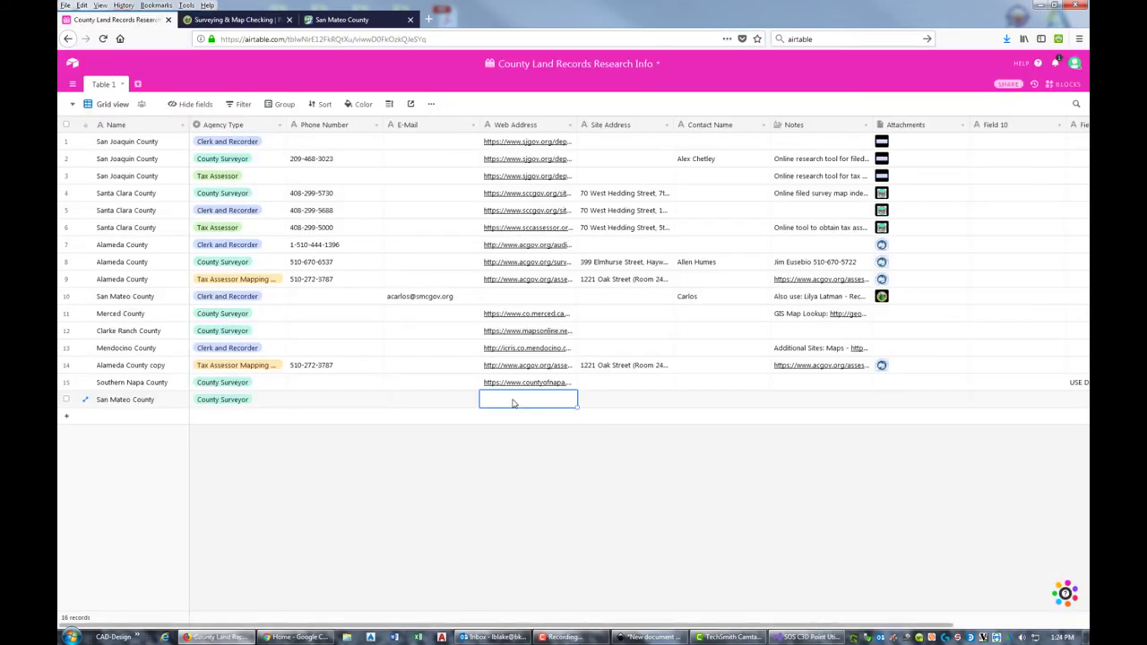
key("ctrl+v")
- Copy the Public Works office address from the On Site Research section of the Surveying & Map Checking page
key("ctrl+Tab")
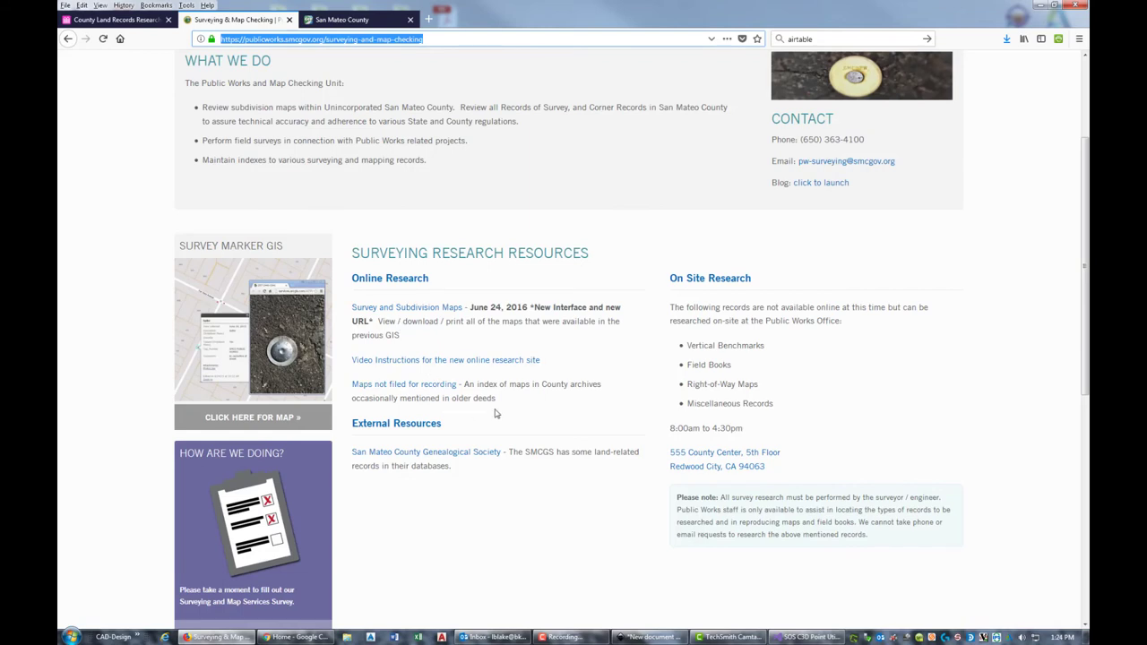
scroll(503, 411, "down", 1)
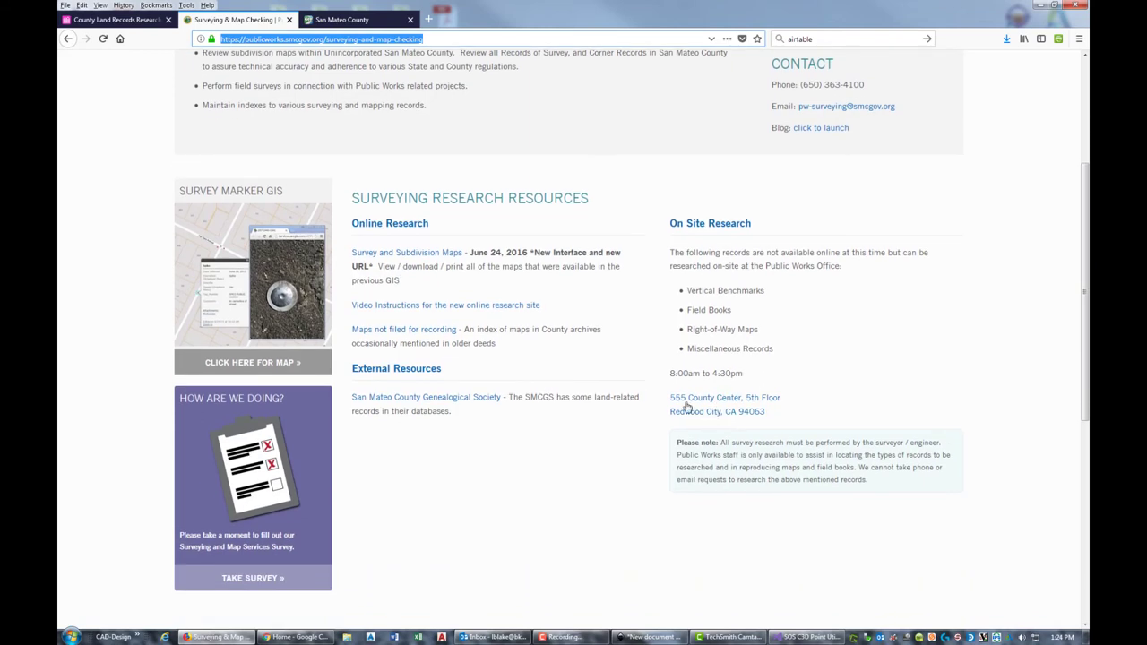
left_click_drag(761, 411, 673, 400)
left_click(320, 19)
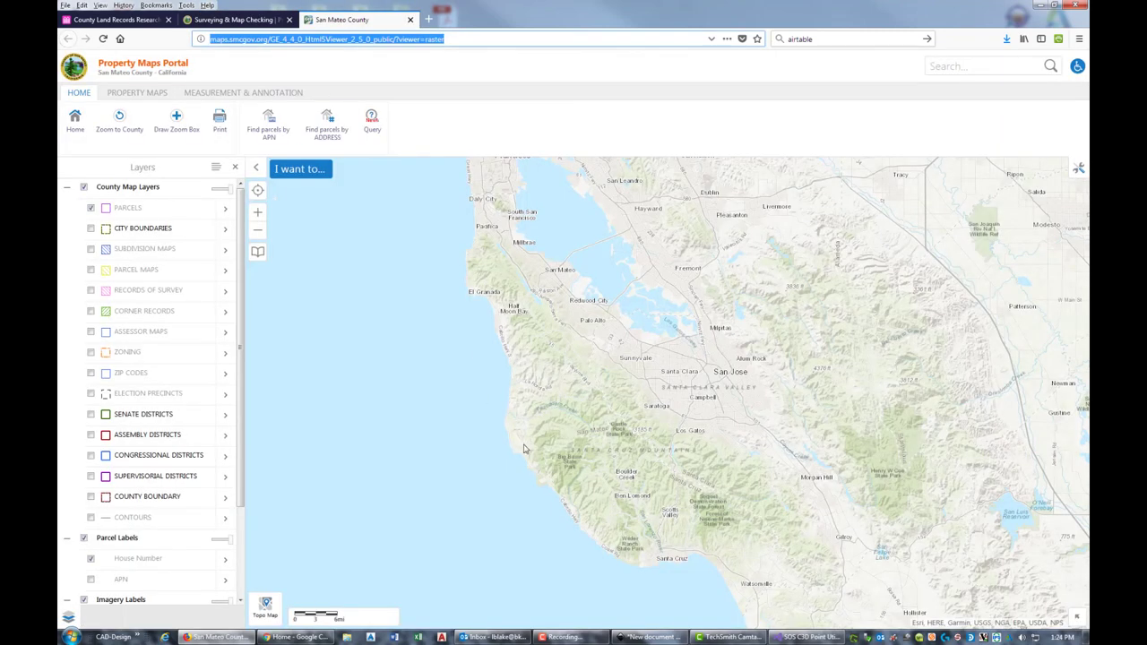
left_click(214, 19)
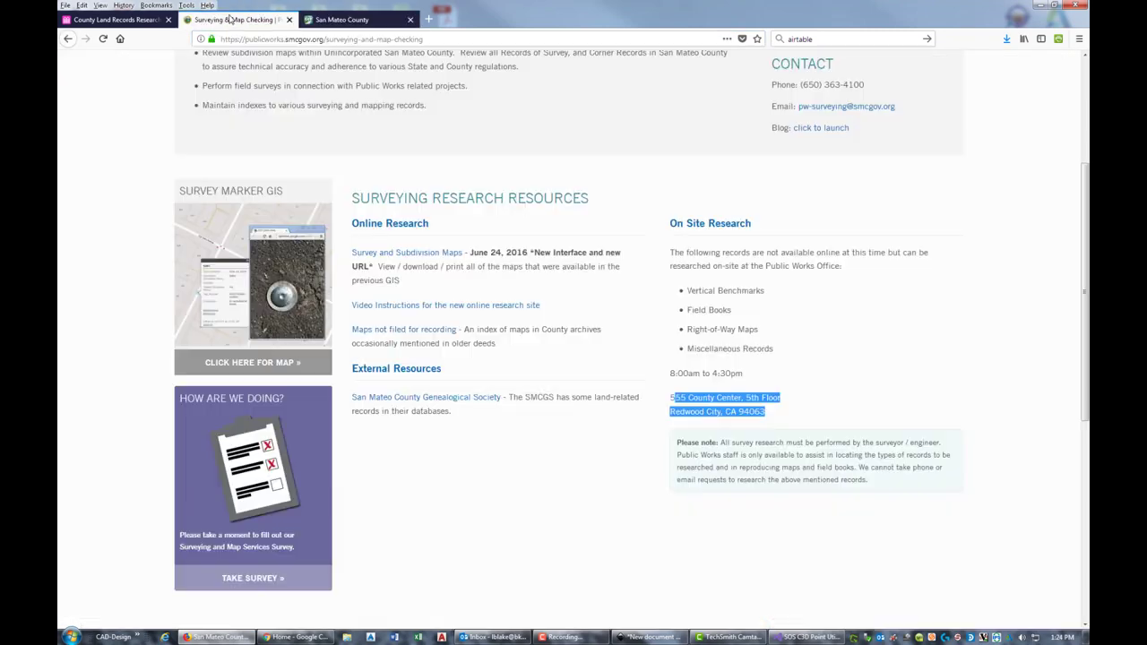
left_click(120, 20)
left_click(443, 402)
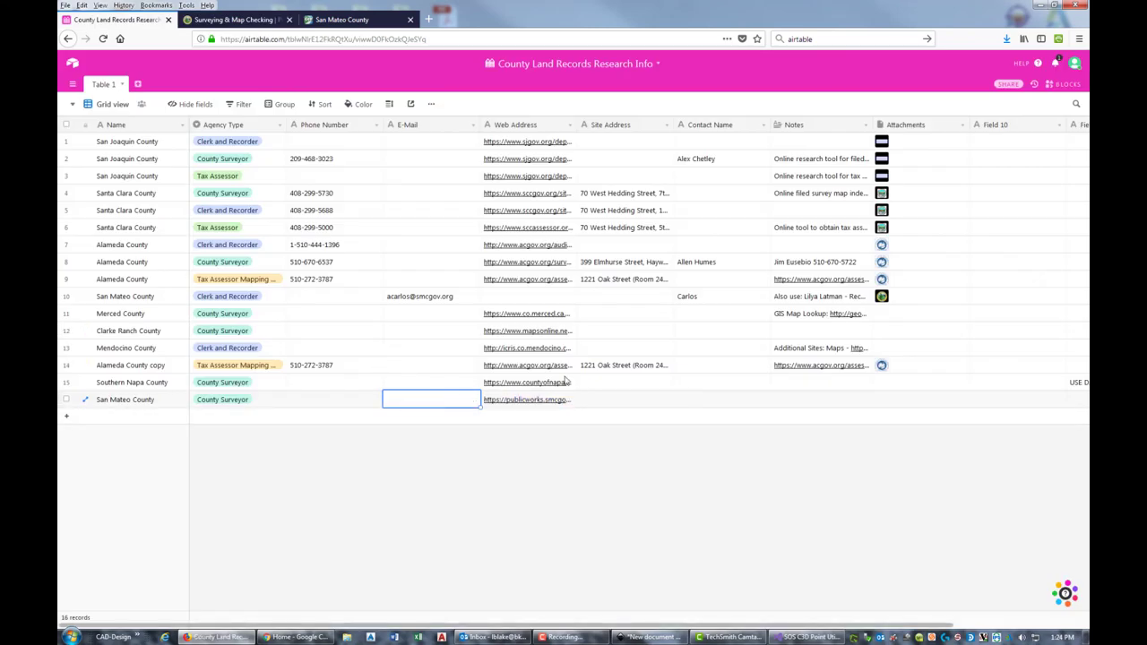
left_click(630, 400)
key("ctrl+v")
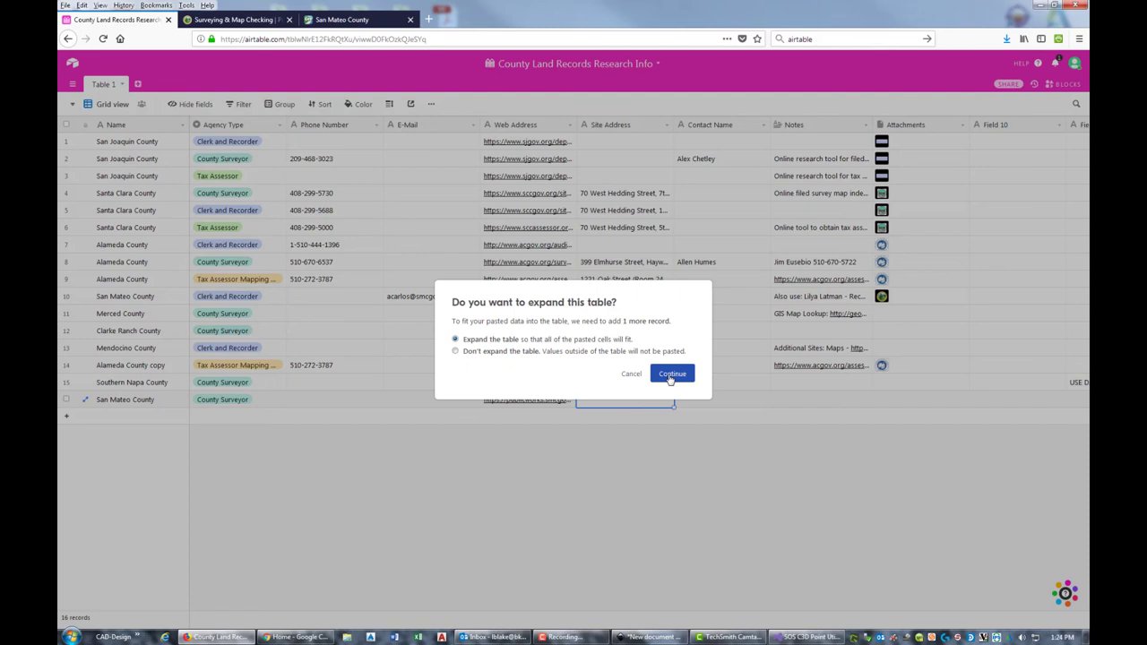
left_click(634, 377)
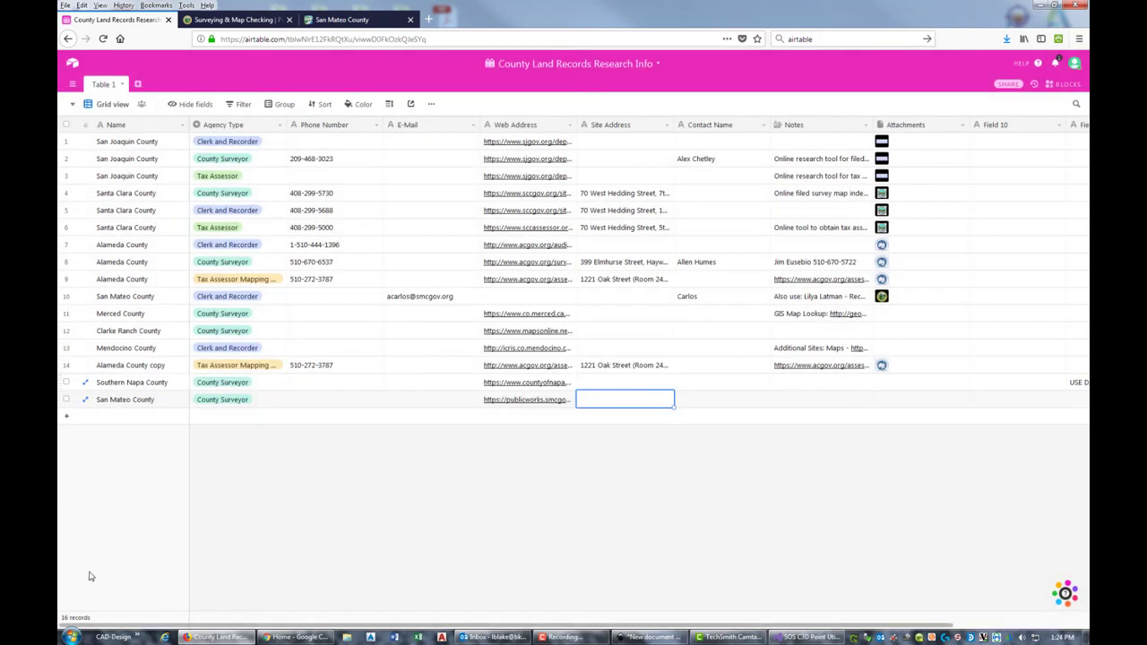
- Pass the copied office address through Notepad and paste it into the new San Mateo County record's Site Address field
left_click(72, 636)
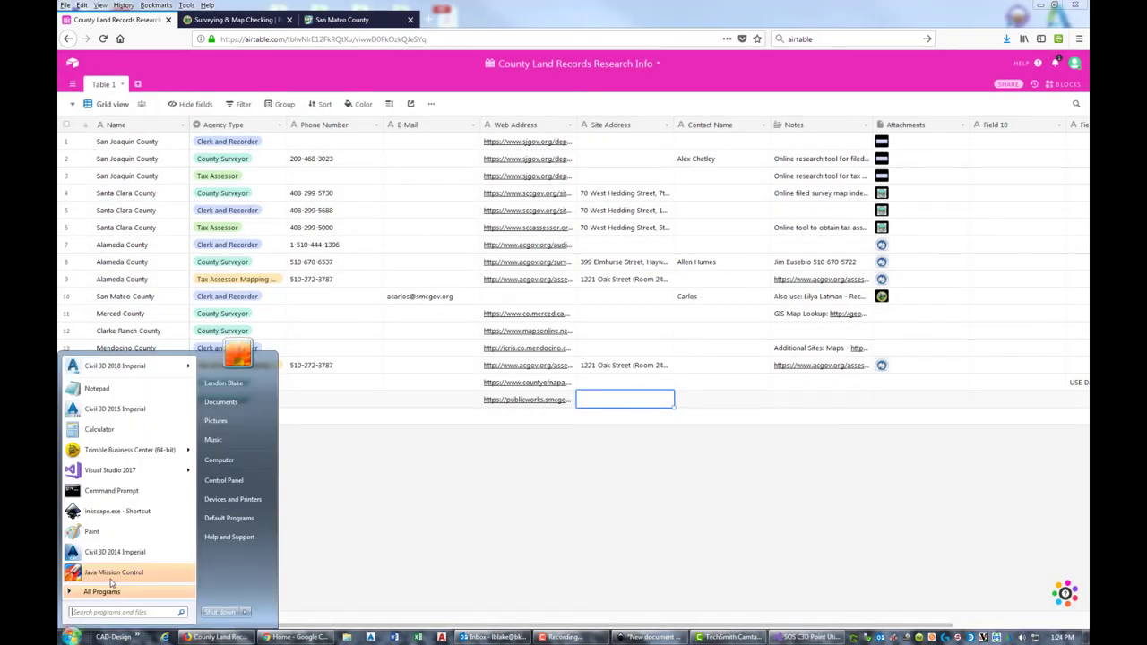
left_click(116, 388)
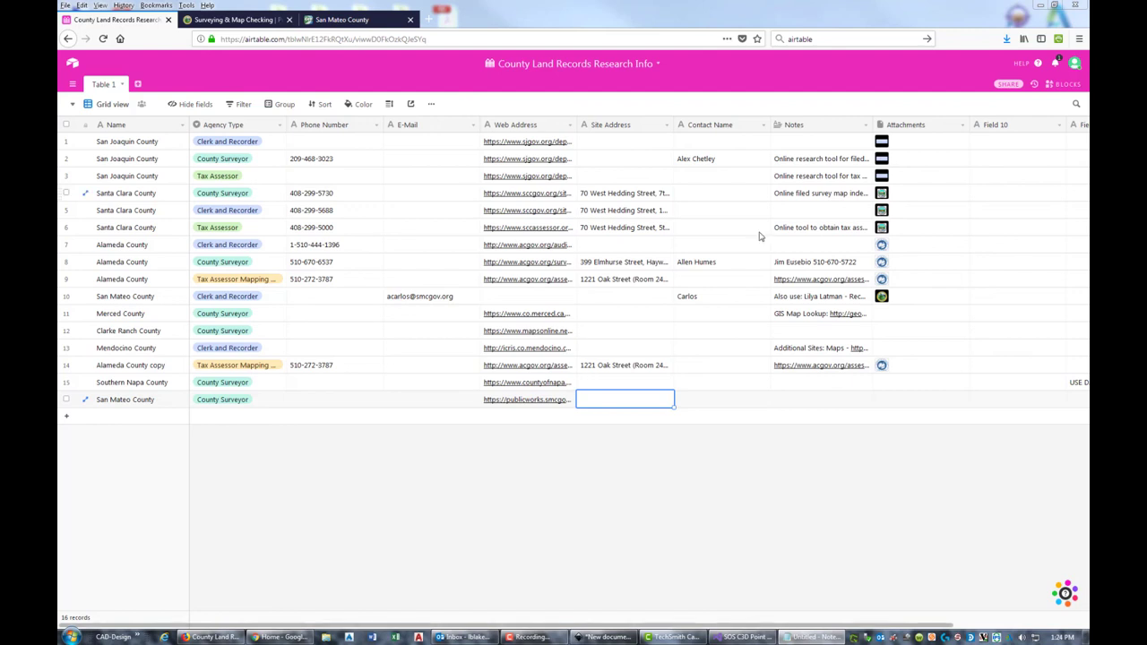
left_click(418, 403)
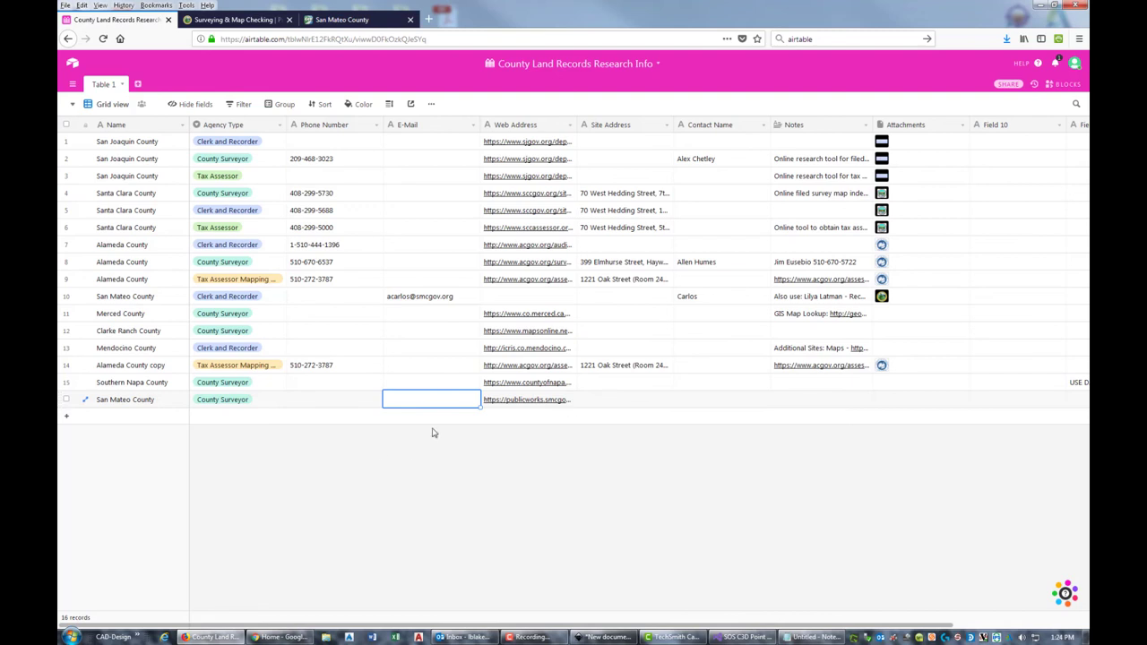
left_click(633, 405)
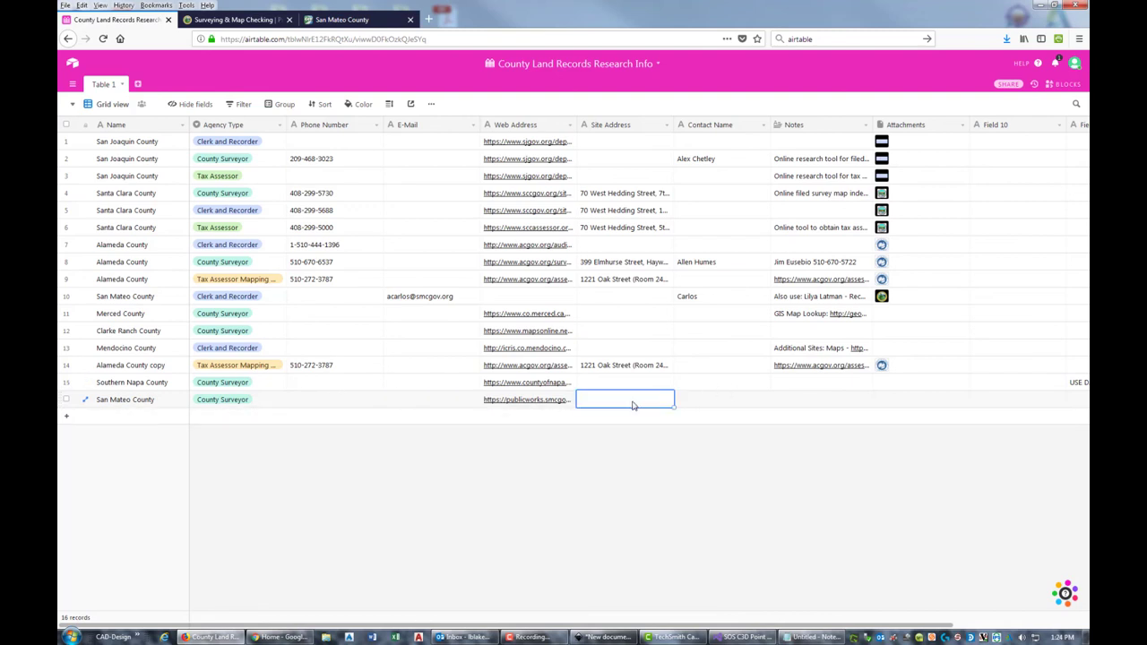
key("ctrl+v")
- Copy the contact phone number from the Surveying & Map Checking page
left_click(439, 399)
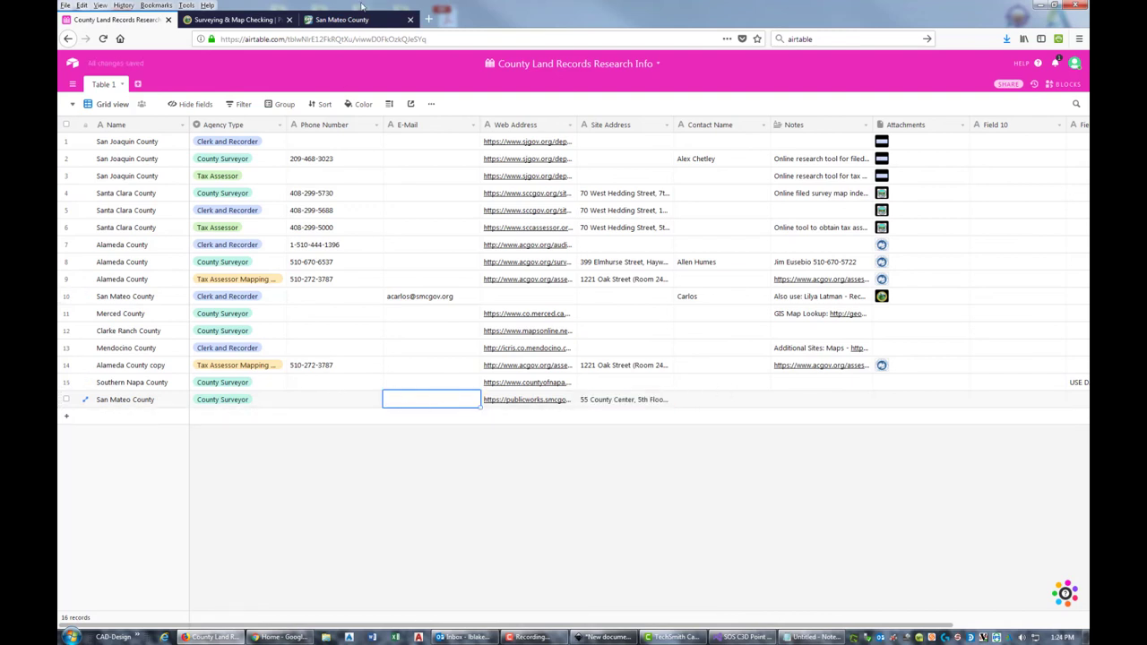
left_click(348, 22)
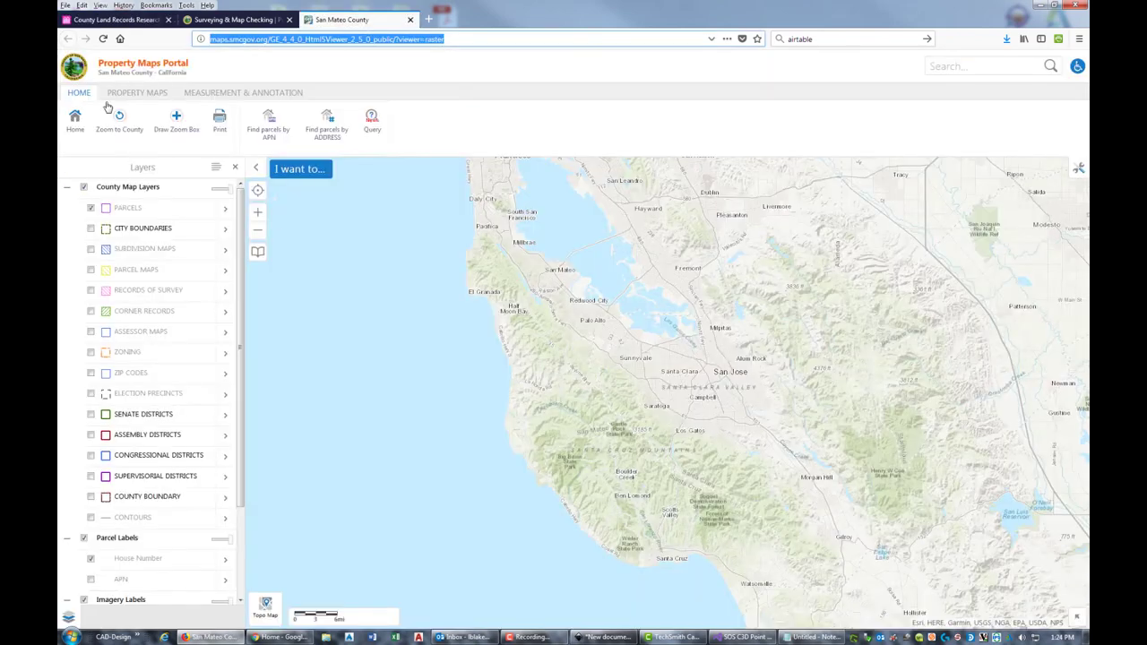
left_click(109, 20)
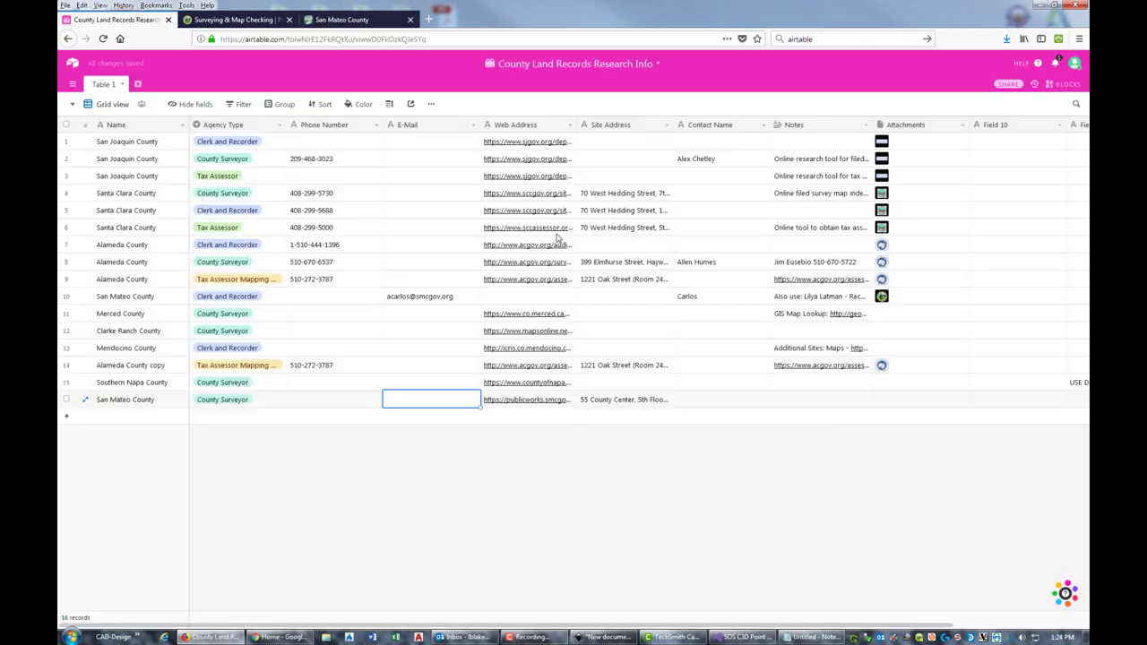
left_click(208, 20)
scroll(522, 479, "down", 3)
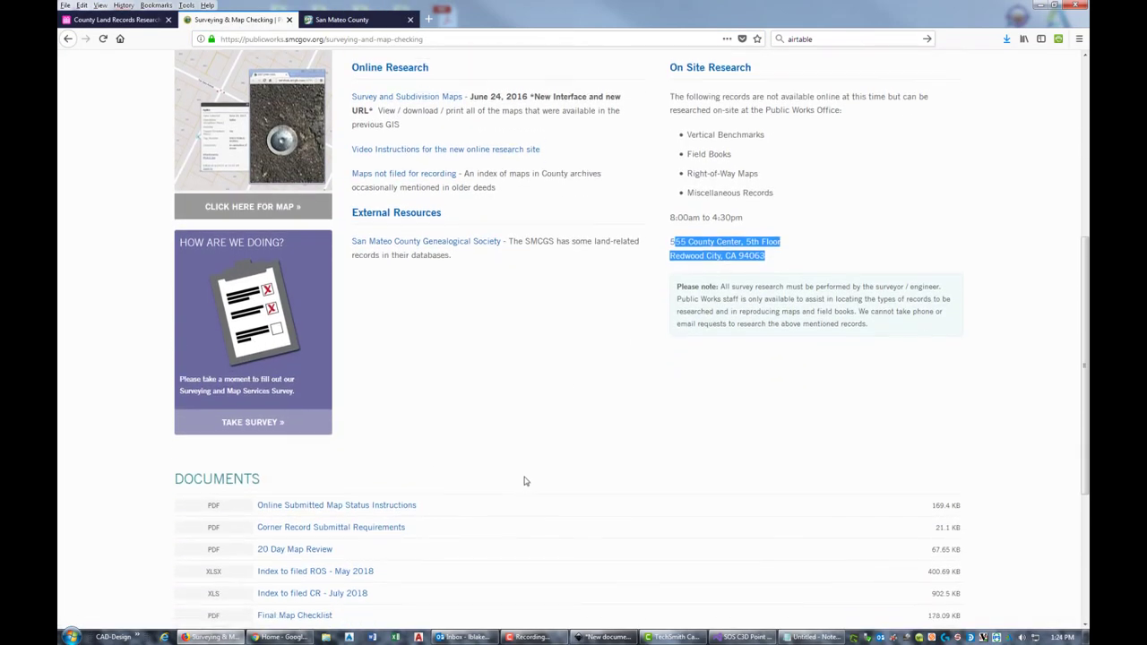
scroll(785, 415, "up", 4)
left_click(966, 397)
scroll(959, 377, "up", 3)
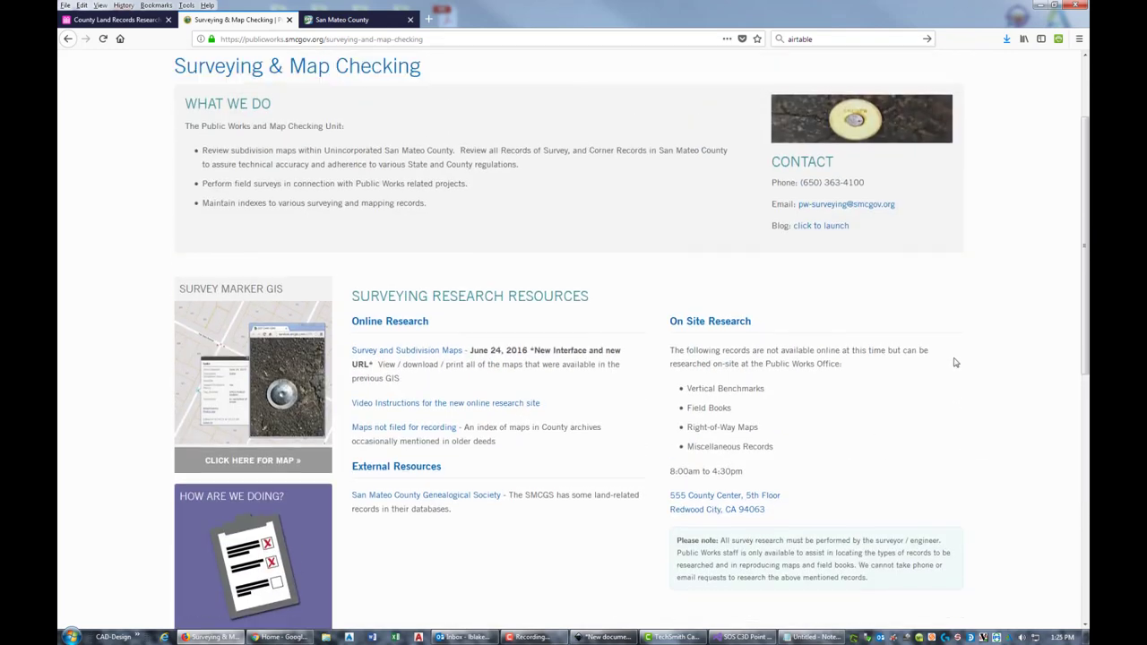
left_click_drag(864, 304, 803, 311)
key("ctrl+c")
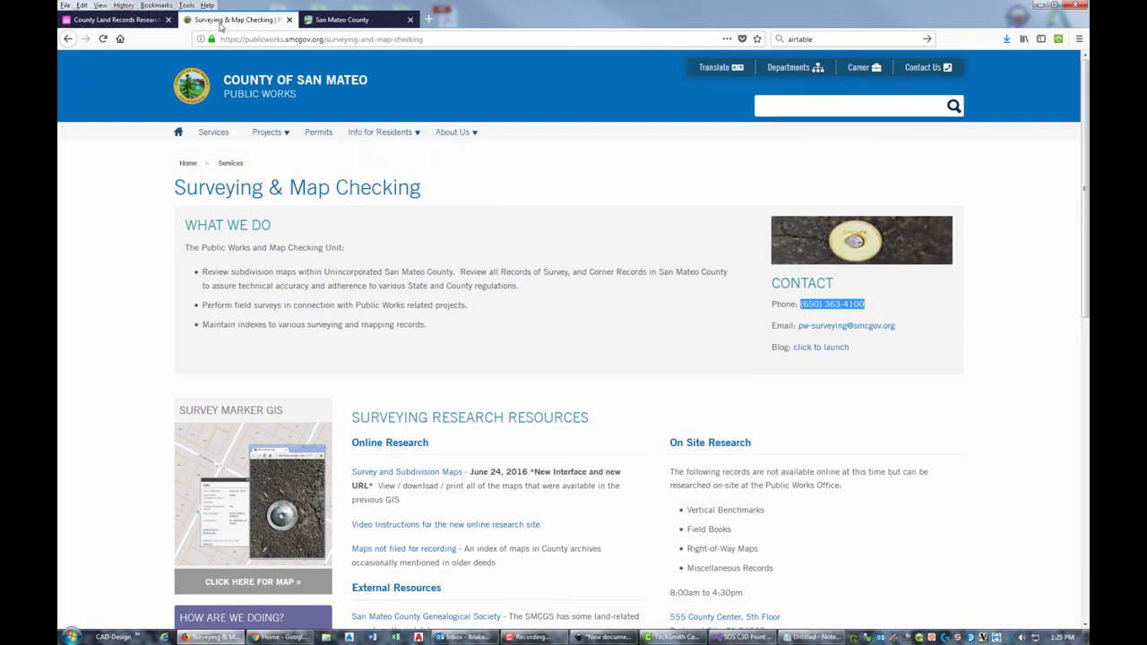
- Paste the copied phone number into the Phone Number field of the San Mateo County Surveyor record
left_click(130, 22)
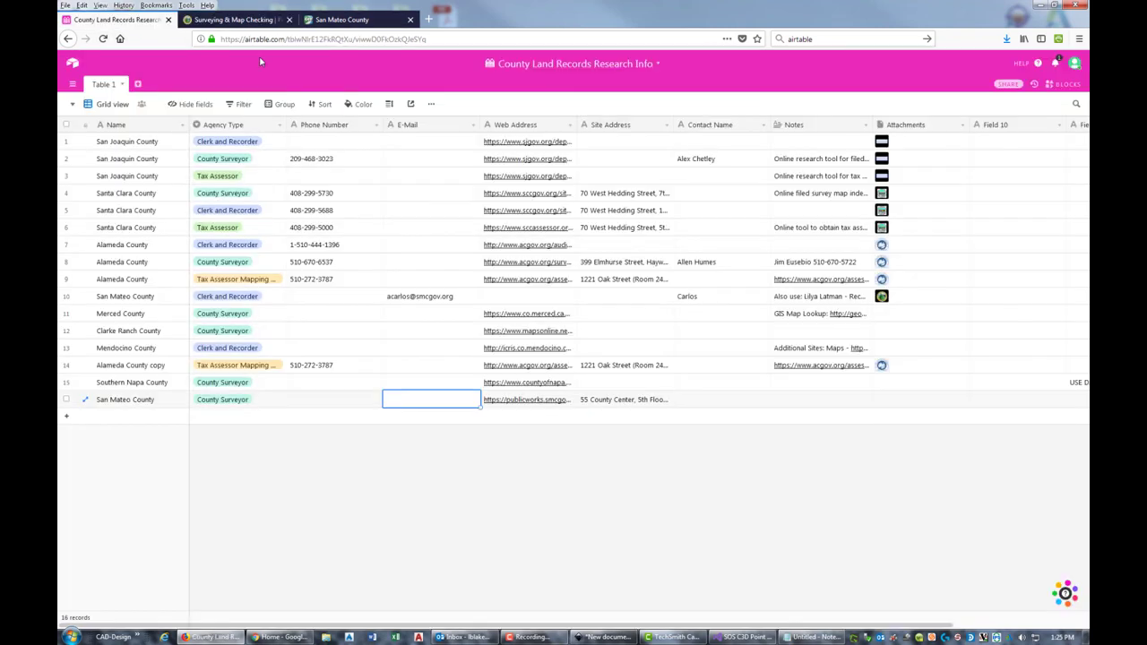
left_click(708, 405)
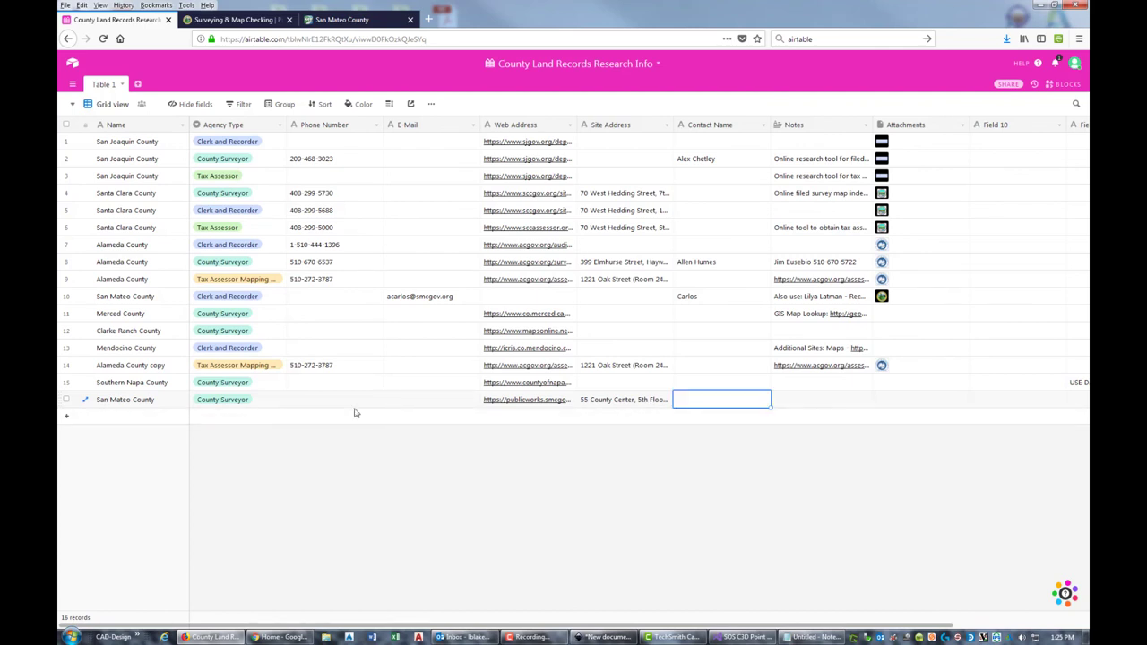
left_click(325, 403)
key("ctrl+v")
- Copy the contact e-mail from the Surveying & Map Checking page into the San Mateo County Surveyor record's E-Mail field
left_click(231, 19)
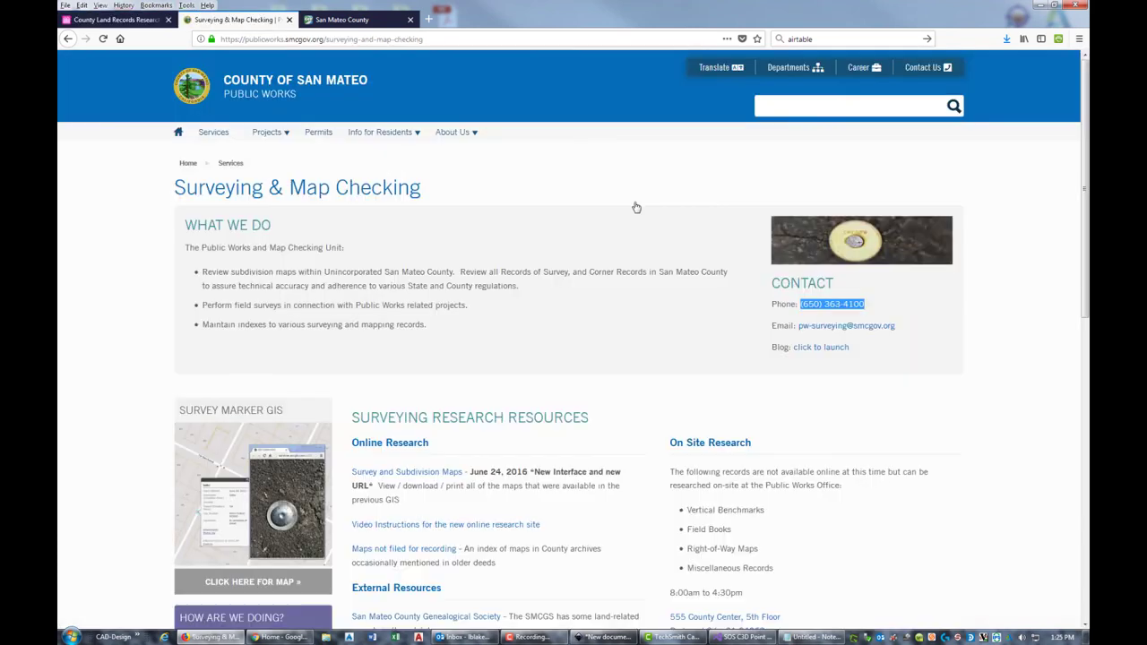
left_click_drag(913, 333, 801, 334)
key("ctrl+c")
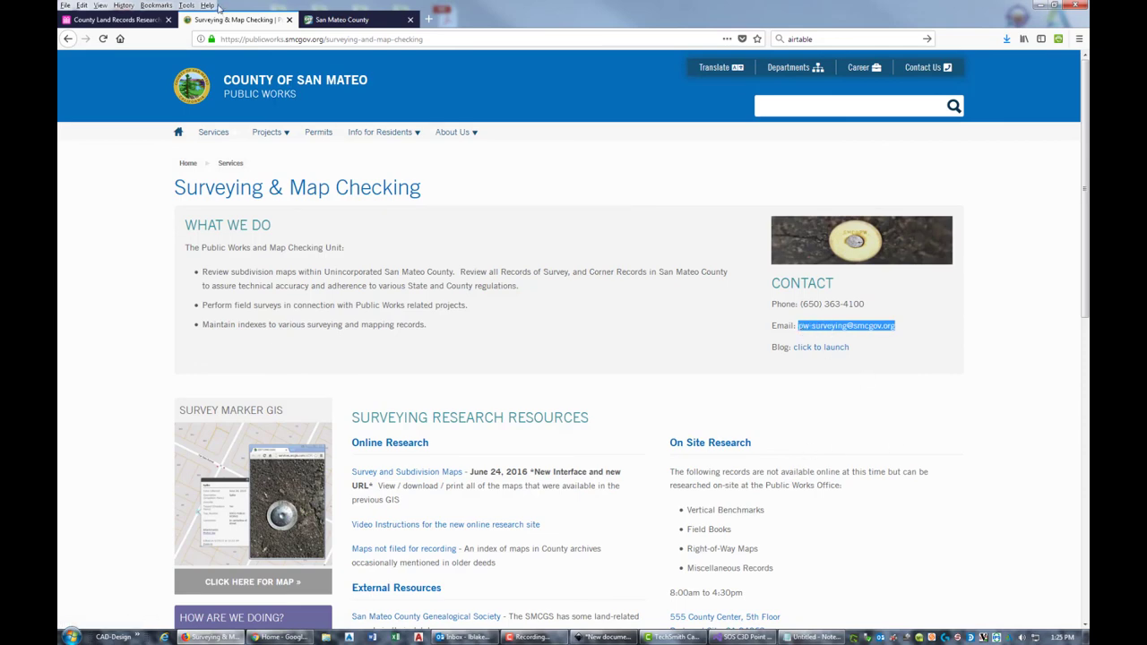
left_click(350, 19)
left_click(223, 19)
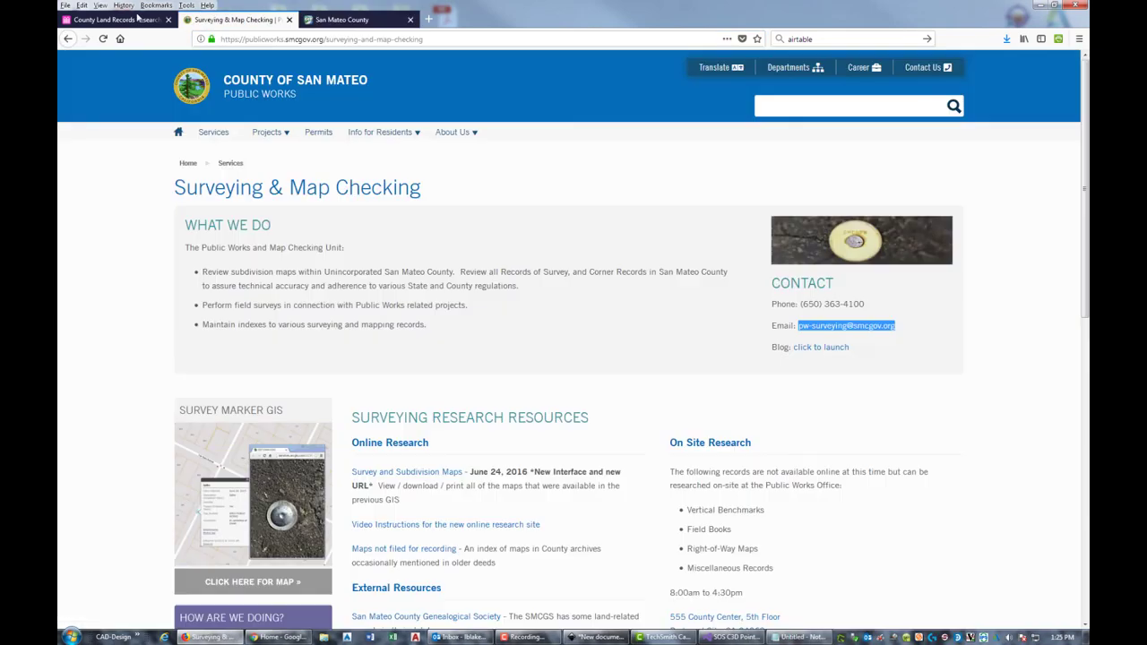
left_click(134, 19)
left_click(429, 399)
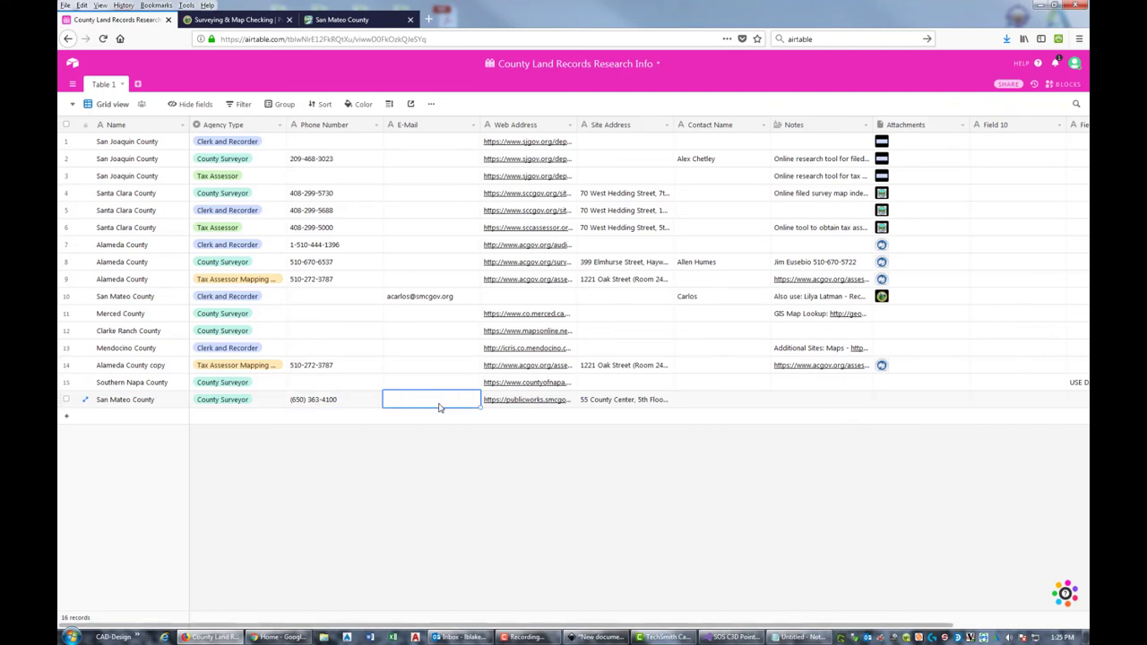
key("ctrl+v")
- Check the San Joaquin County Surveyor record's note and delete Field 11 from Table 1
left_click(721, 400)
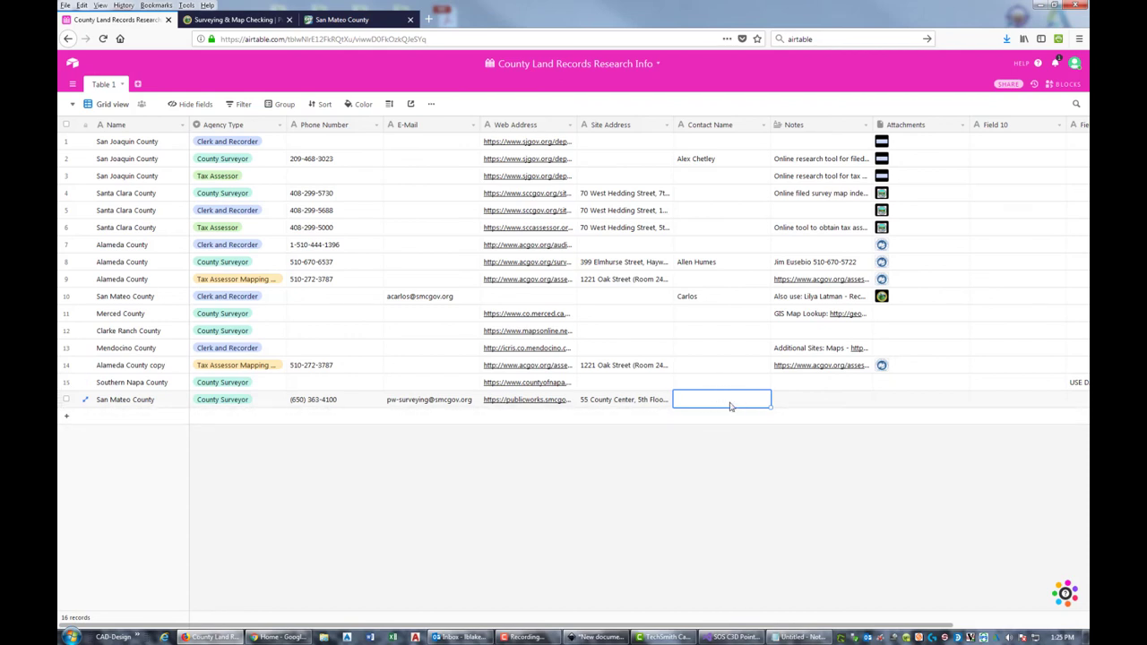
left_click(803, 404)
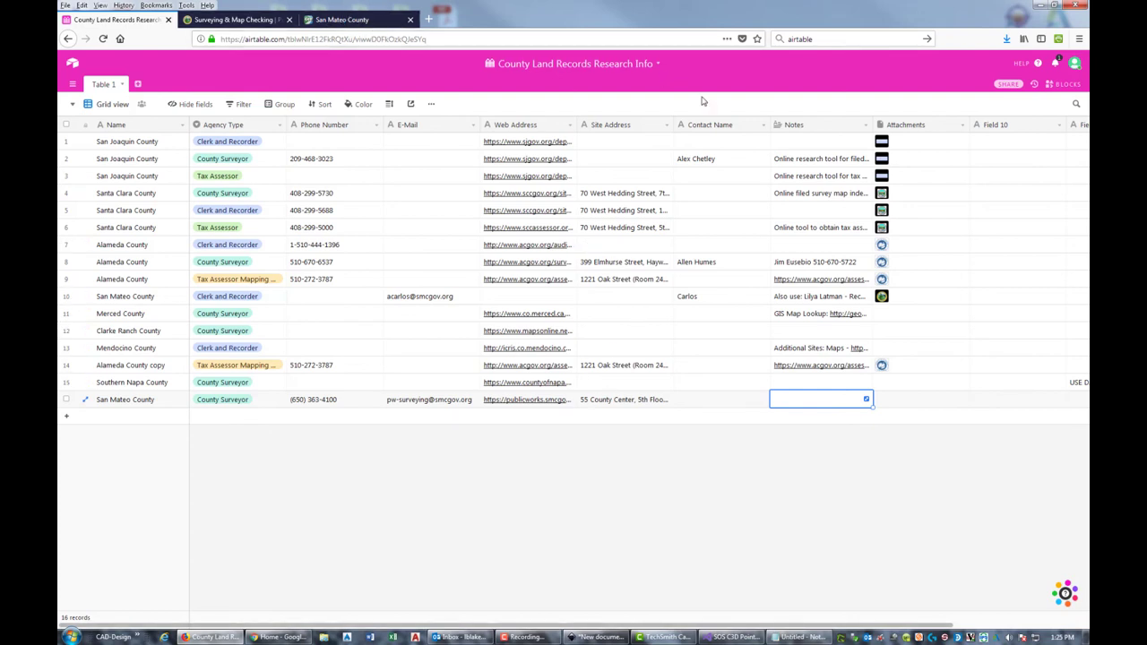
left_click(839, 164)
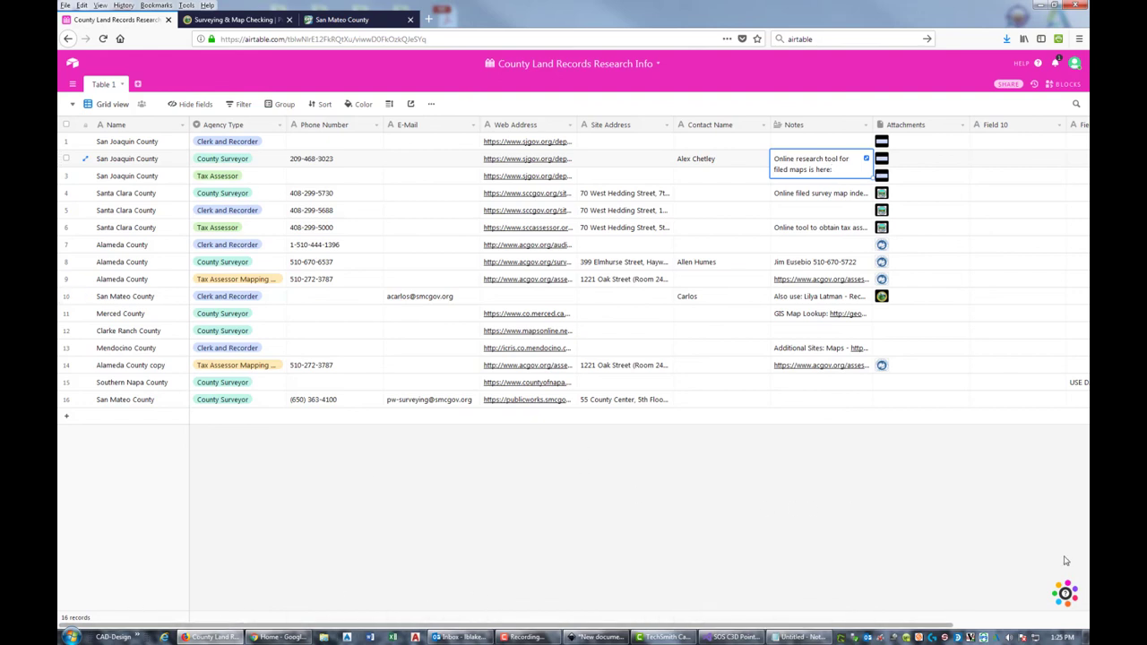
left_click_drag(941, 622, 1030, 618)
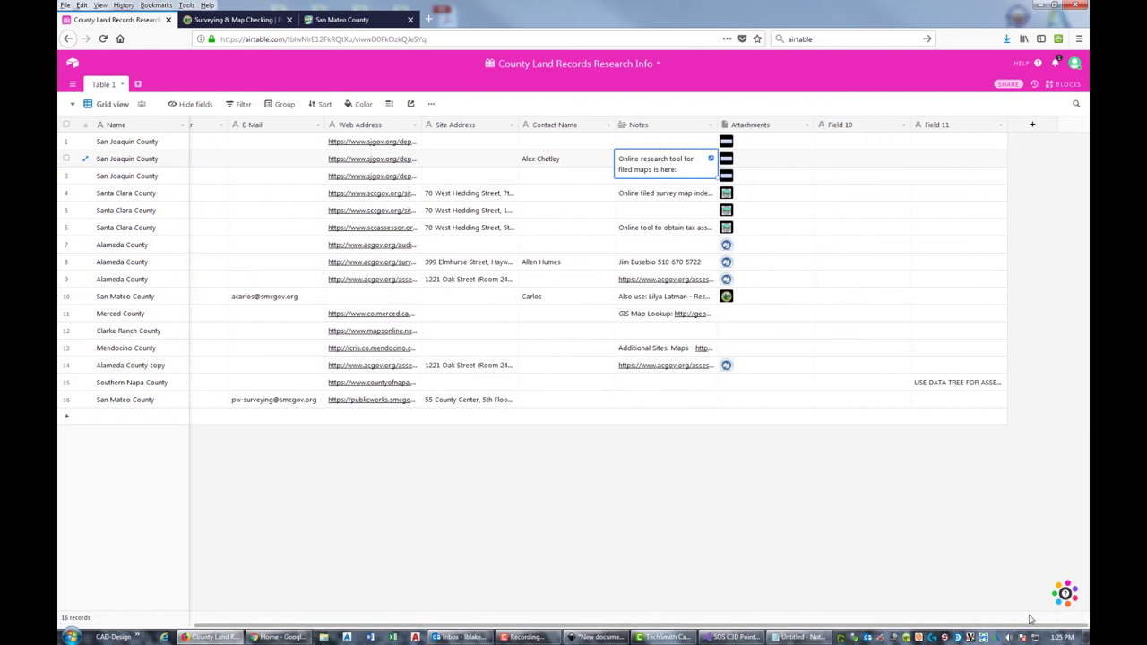
left_click(856, 128)
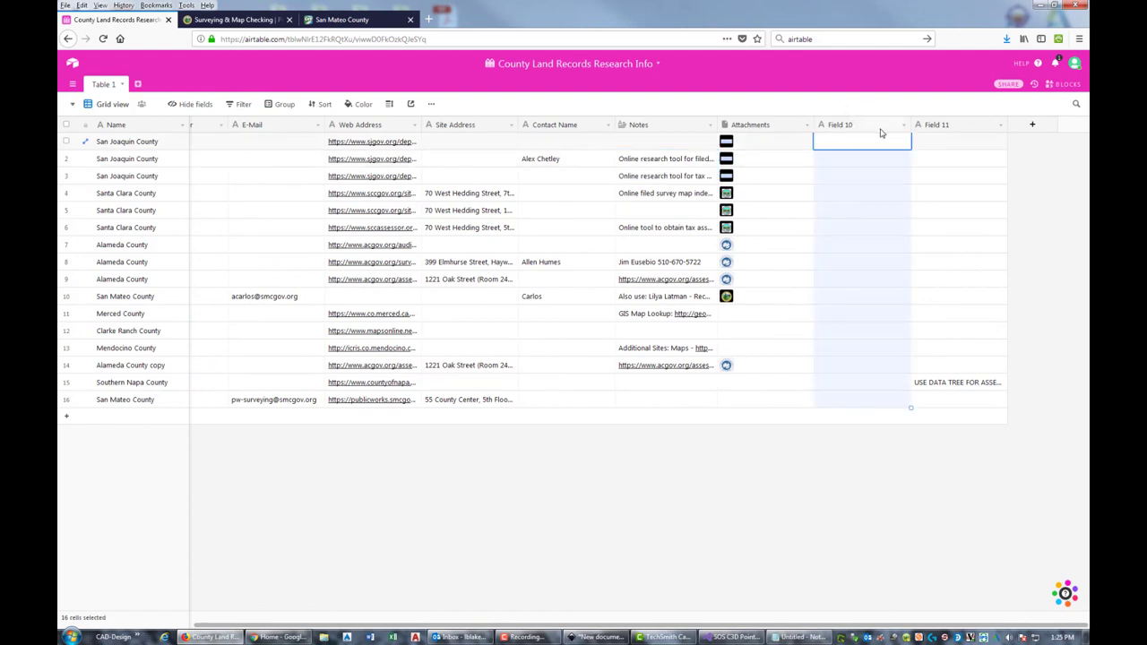
left_click(1001, 128)
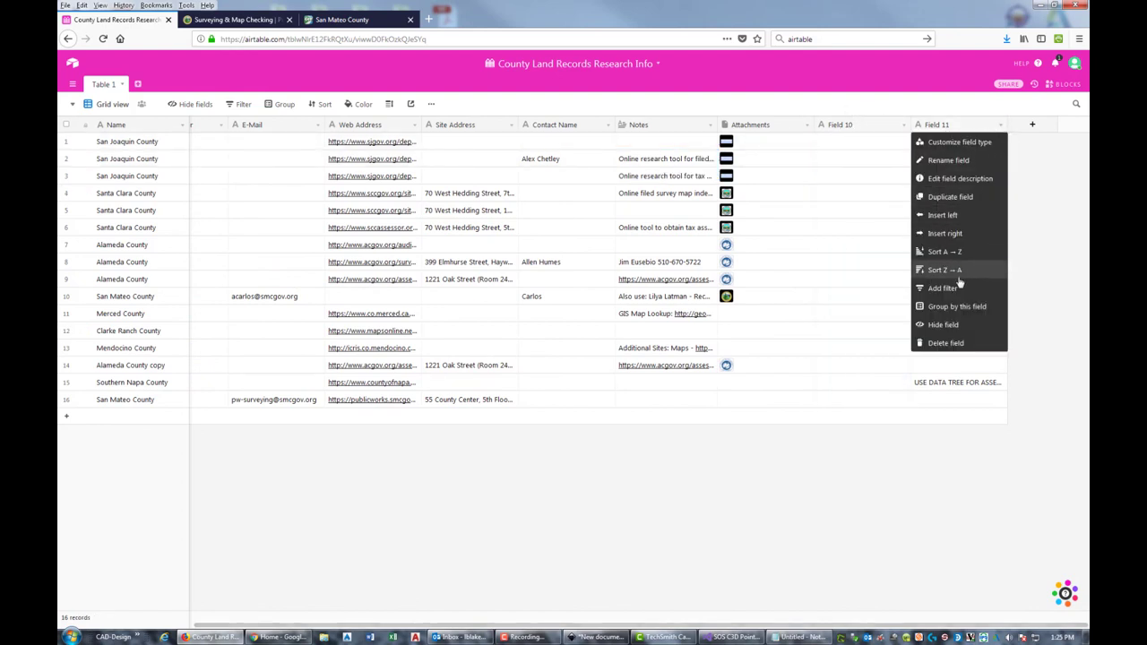
left_click(946, 342)
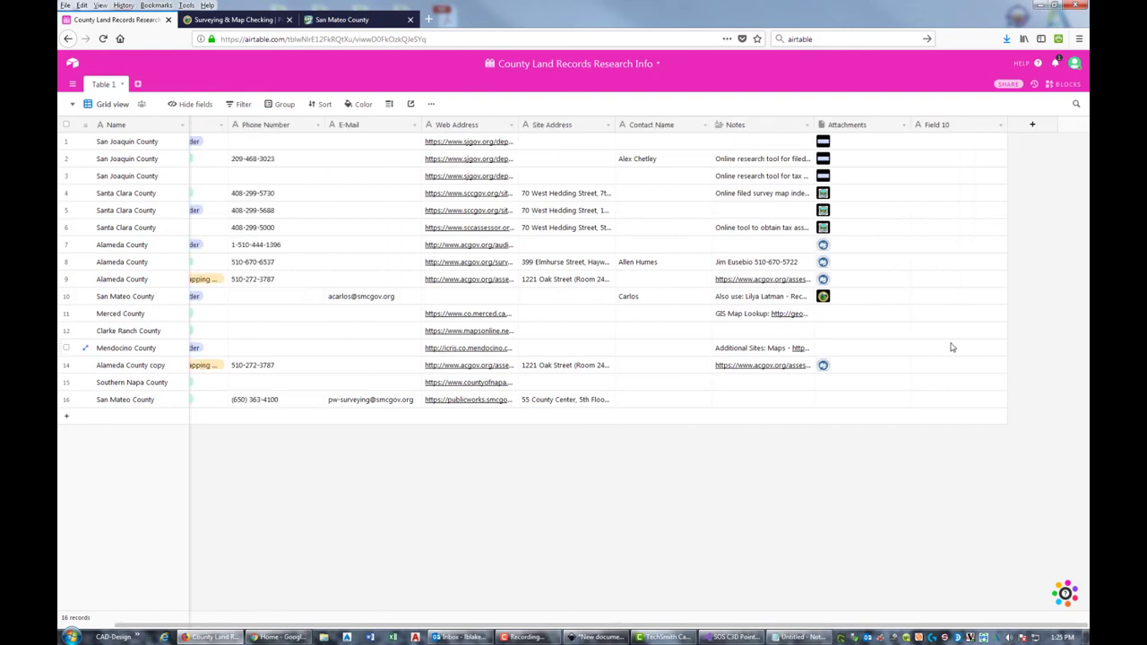
- Rename Field 10 as Online Viewer URL, keeping it as single line text
left_click(1000, 127)
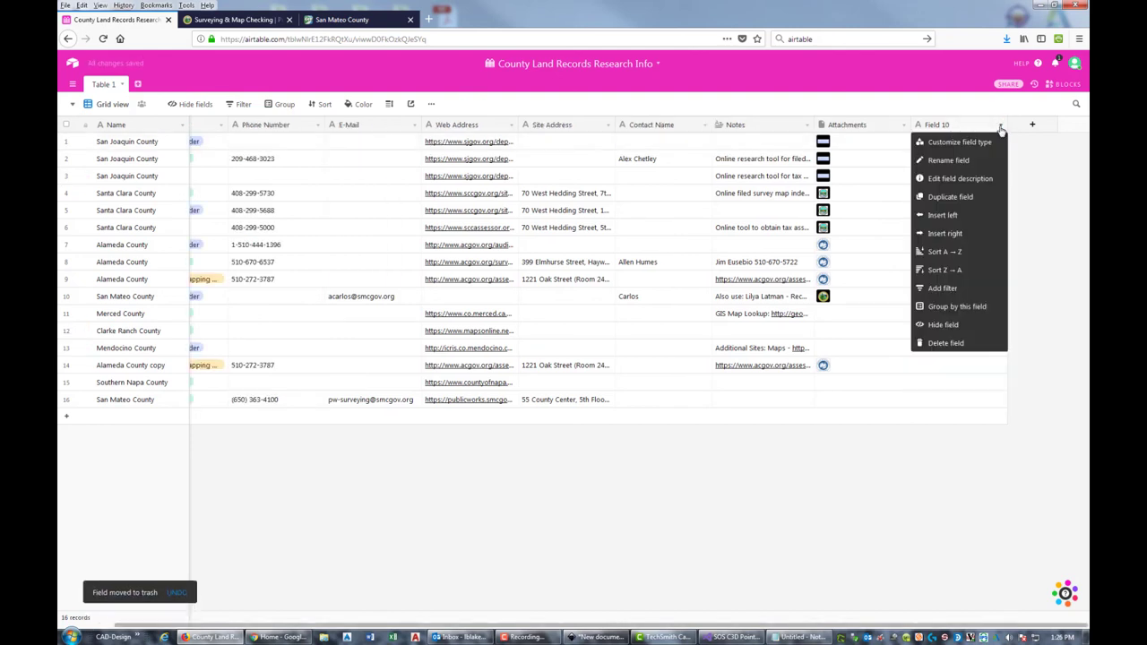
left_click(953, 162)
type("on")
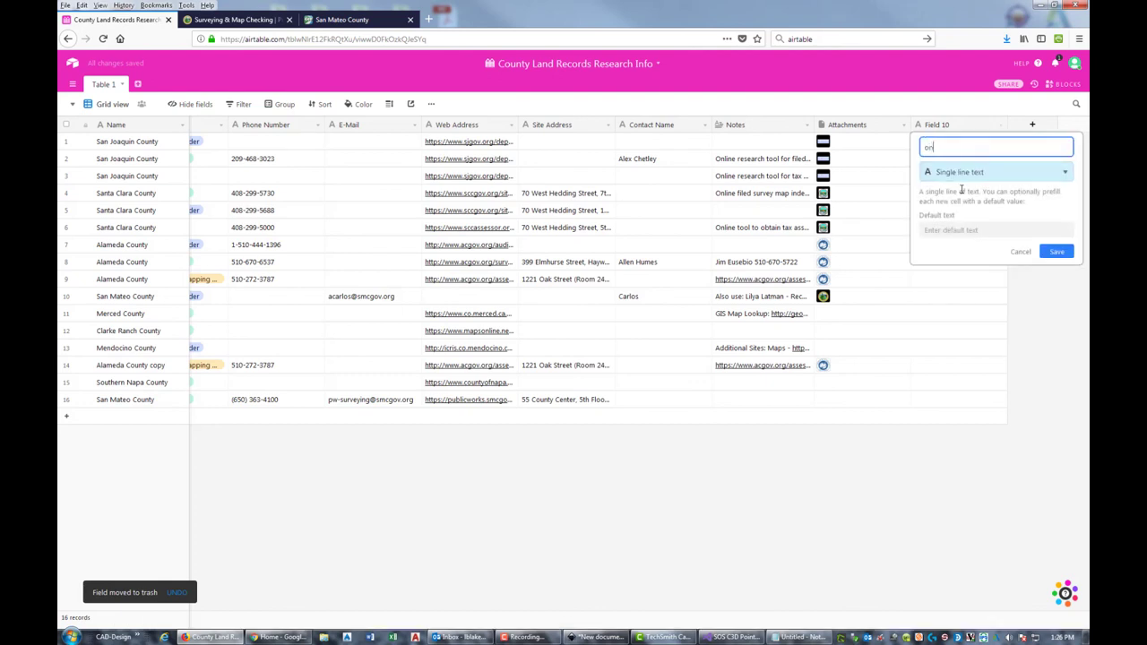
type("line V")
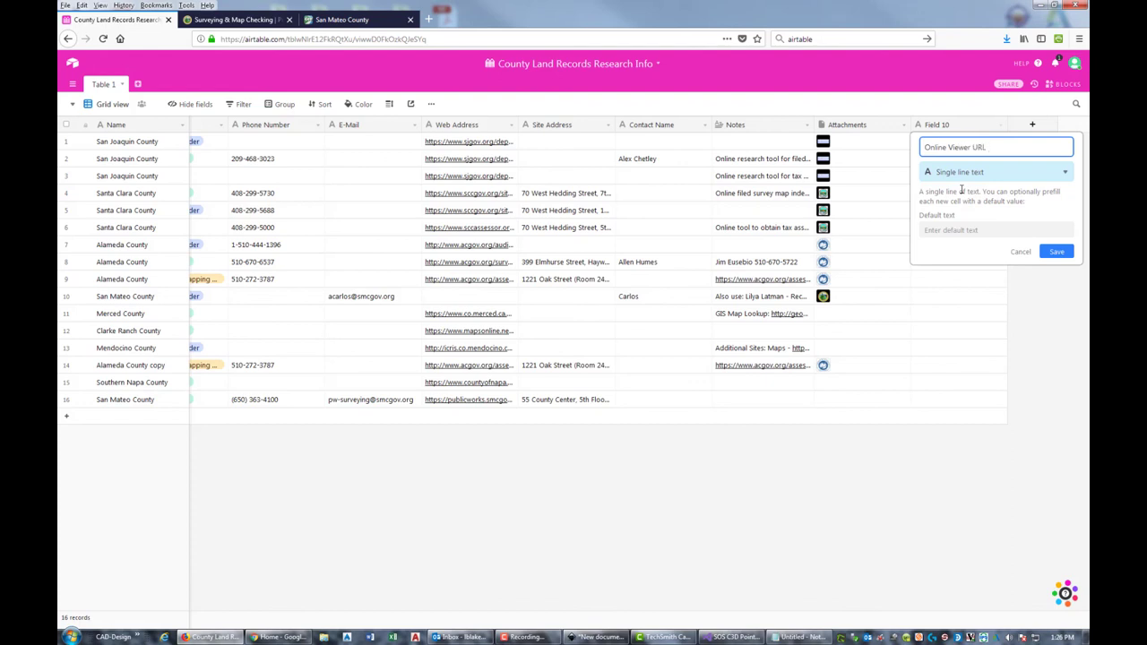
type("iewer URL")
key("Return")
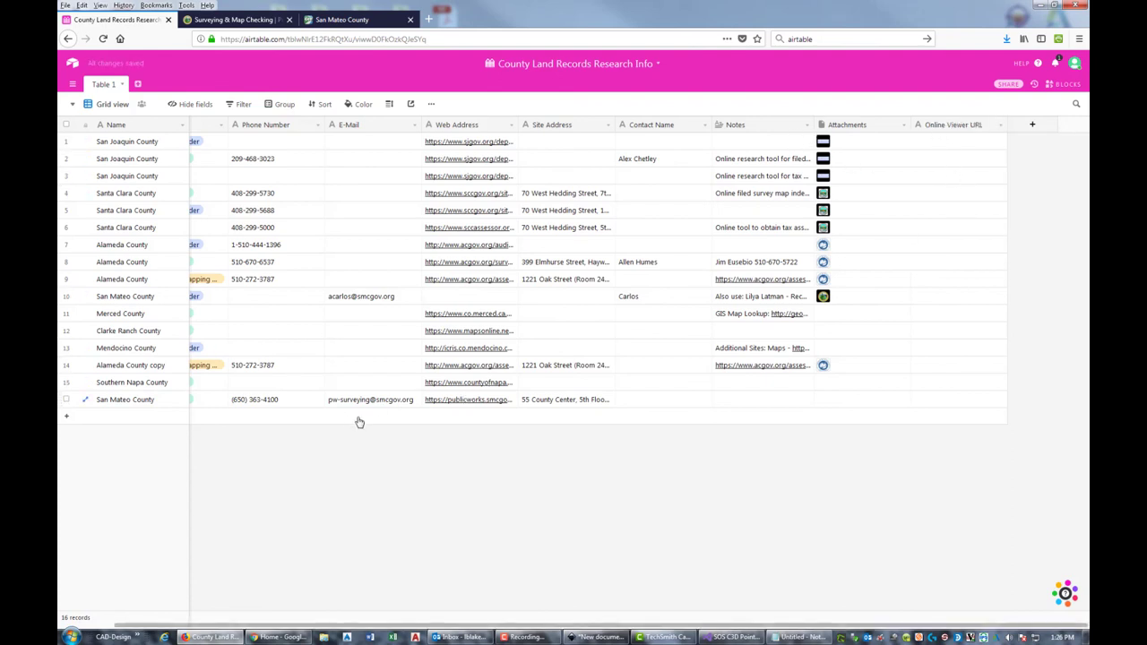
- Copy the San Mateo County map viewer's web address into the San Mateo County Surveyor record's Online Viewer URL field
left_click(940, 400)
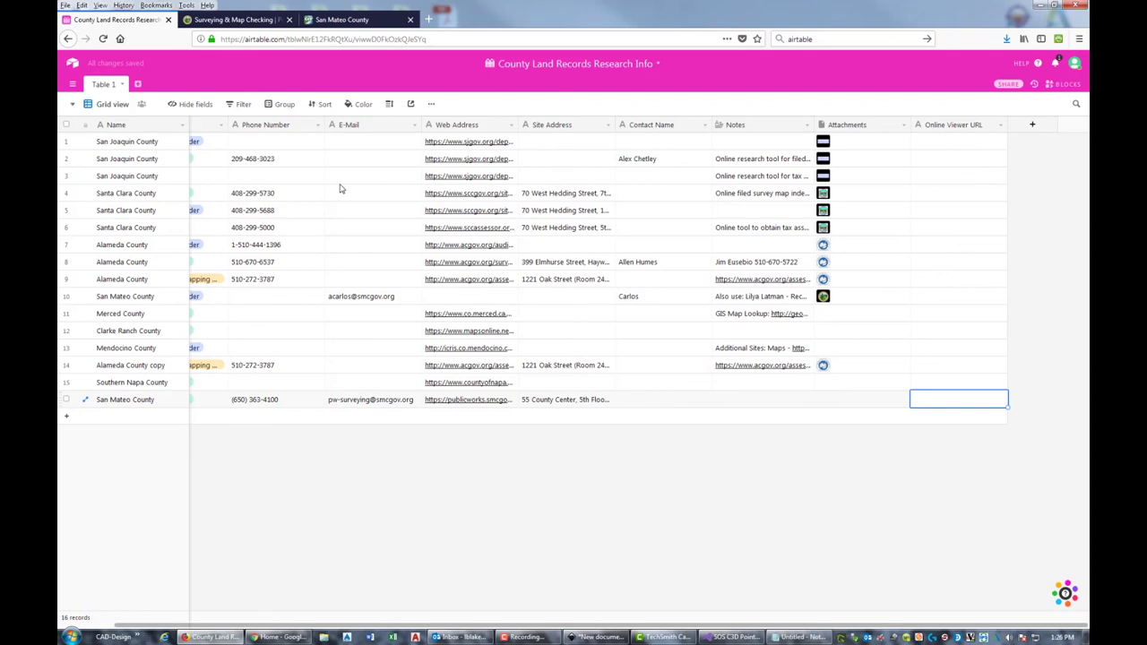
left_click(356, 19)
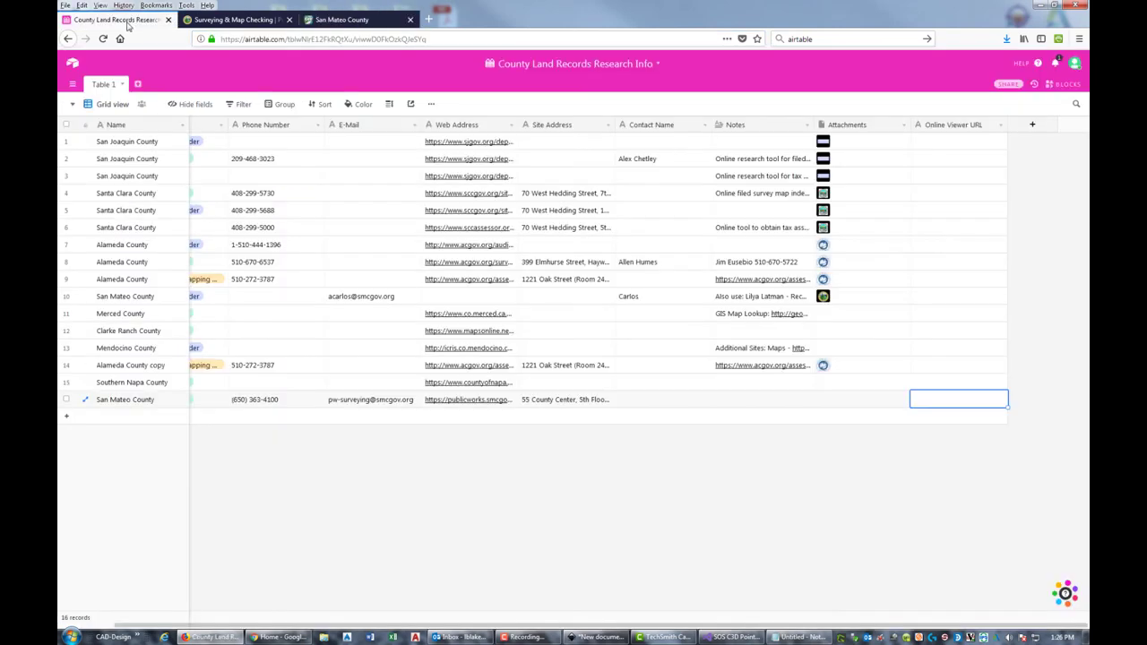
left_click(117, 20)
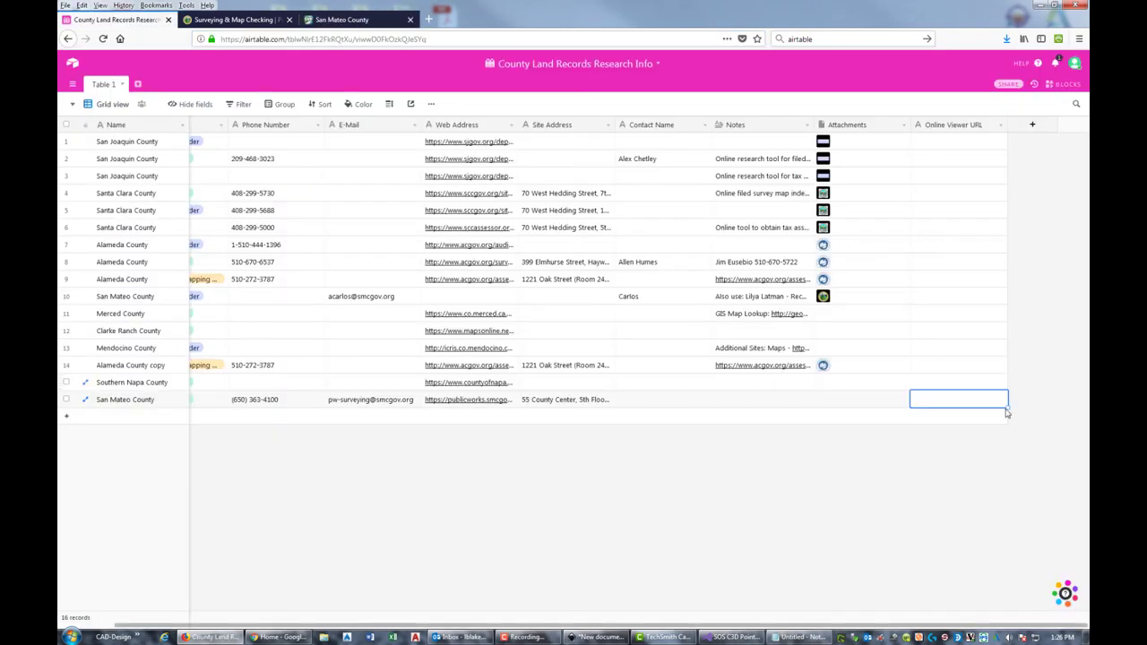
left_click(968, 414)
left_click(960, 401)
key("ctrl+v")
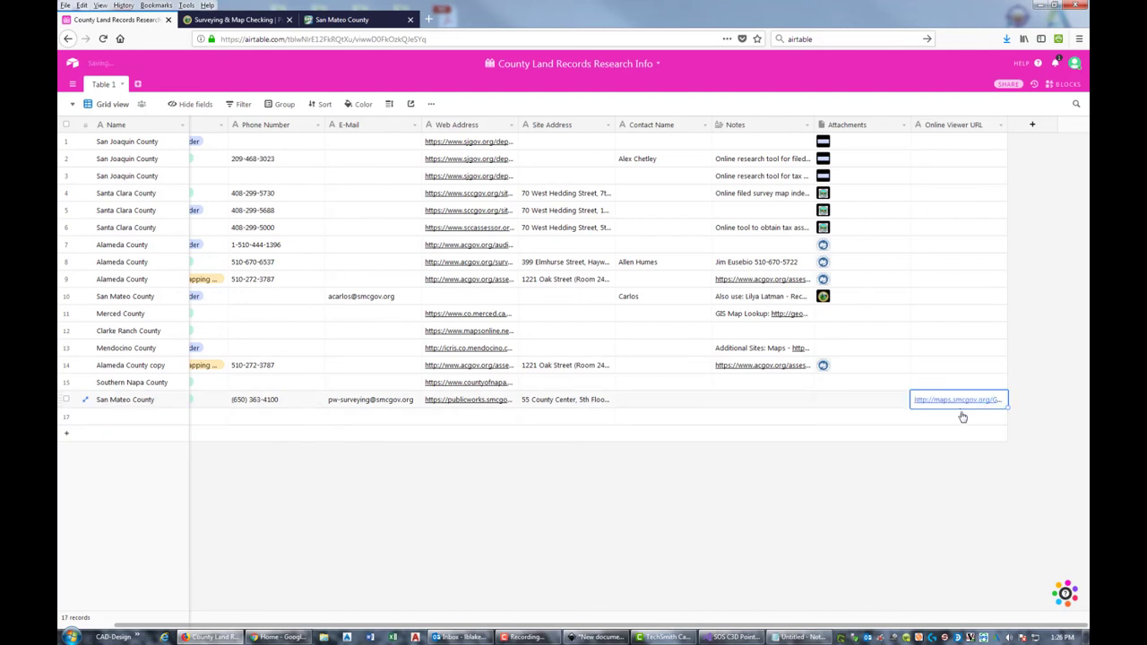
left_click(862, 405)
left_click(824, 473)
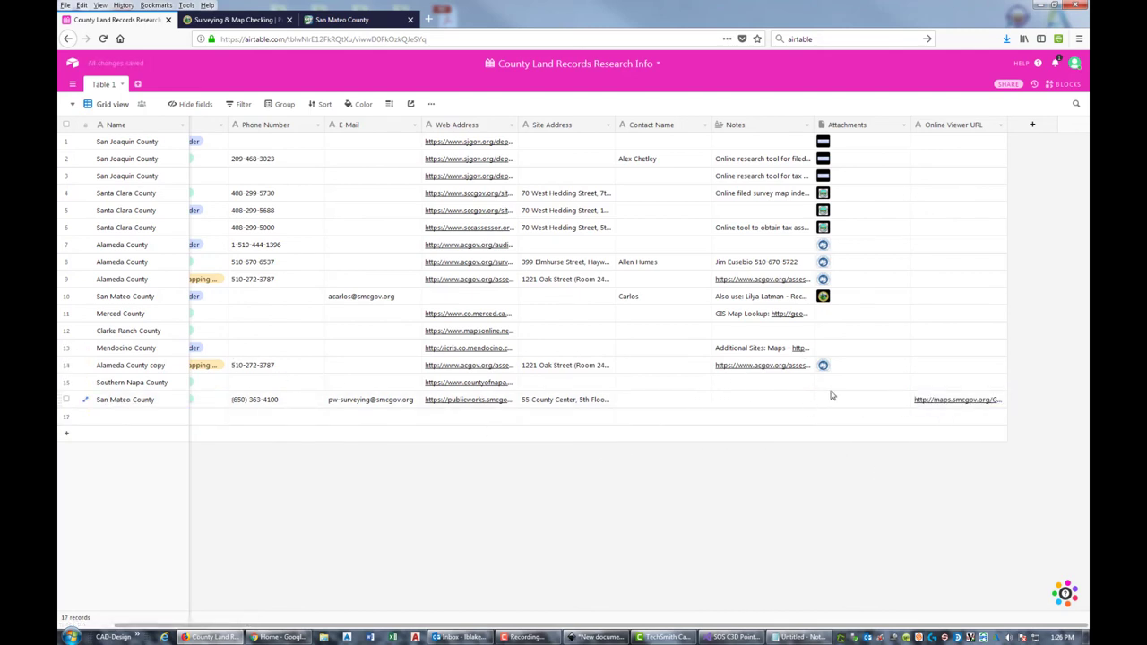
- Copy the filed maps research link from the San Joaquin County Surveyor record's note into its Online Viewer URL field
left_click(785, 165)
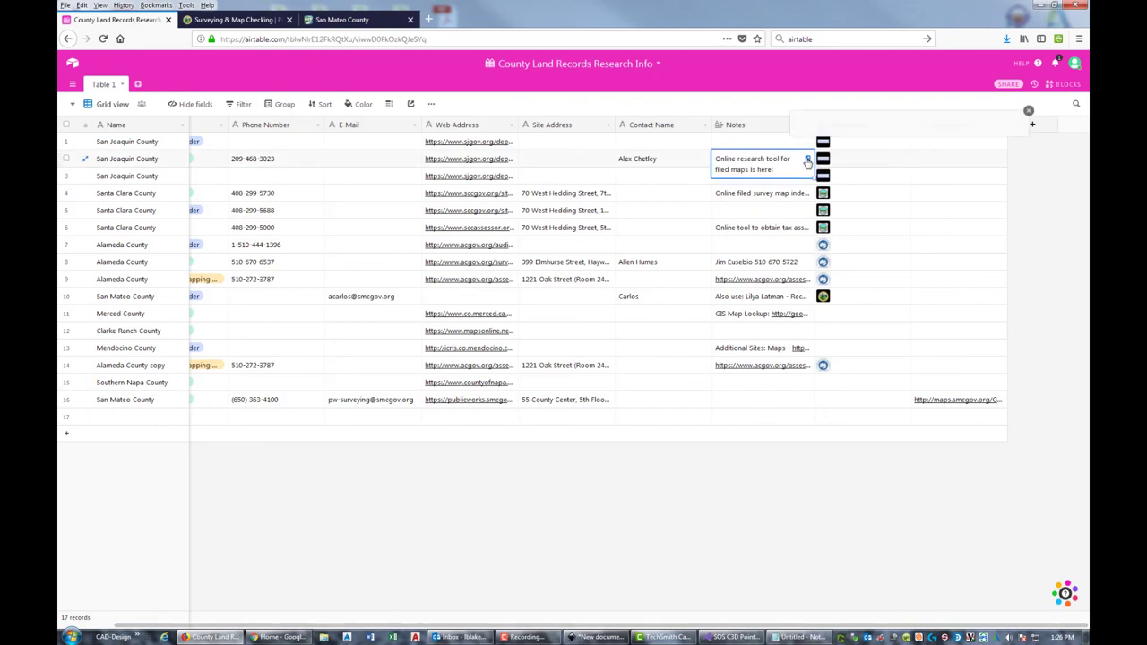
left_click(807, 160)
triple_click(904, 146)
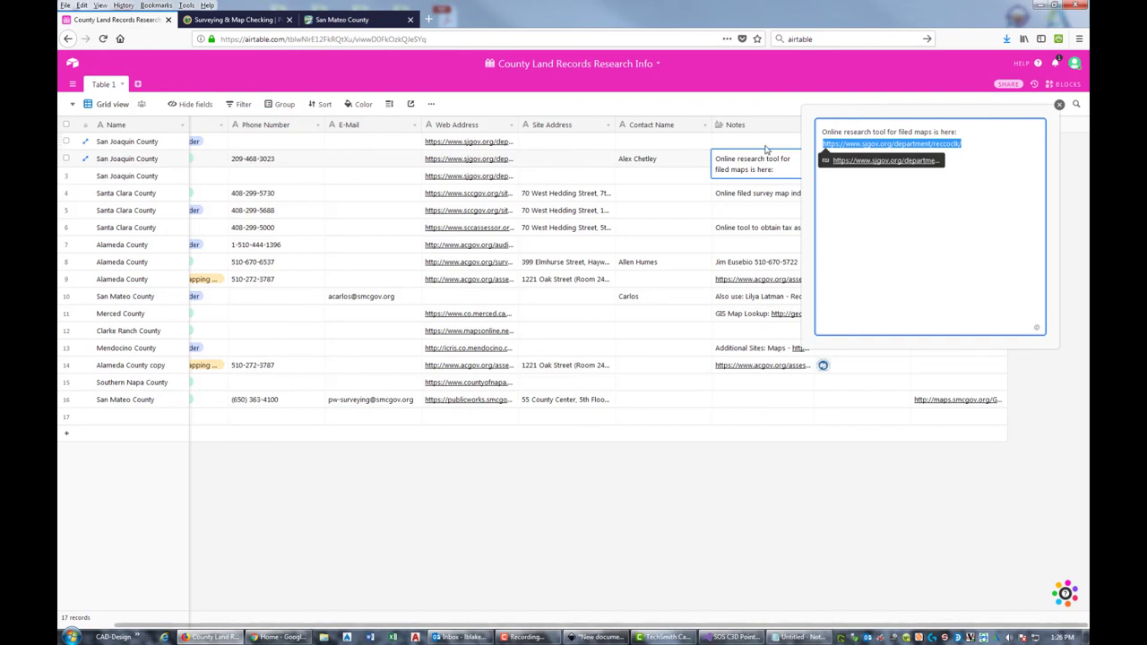
left_click(1057, 105)
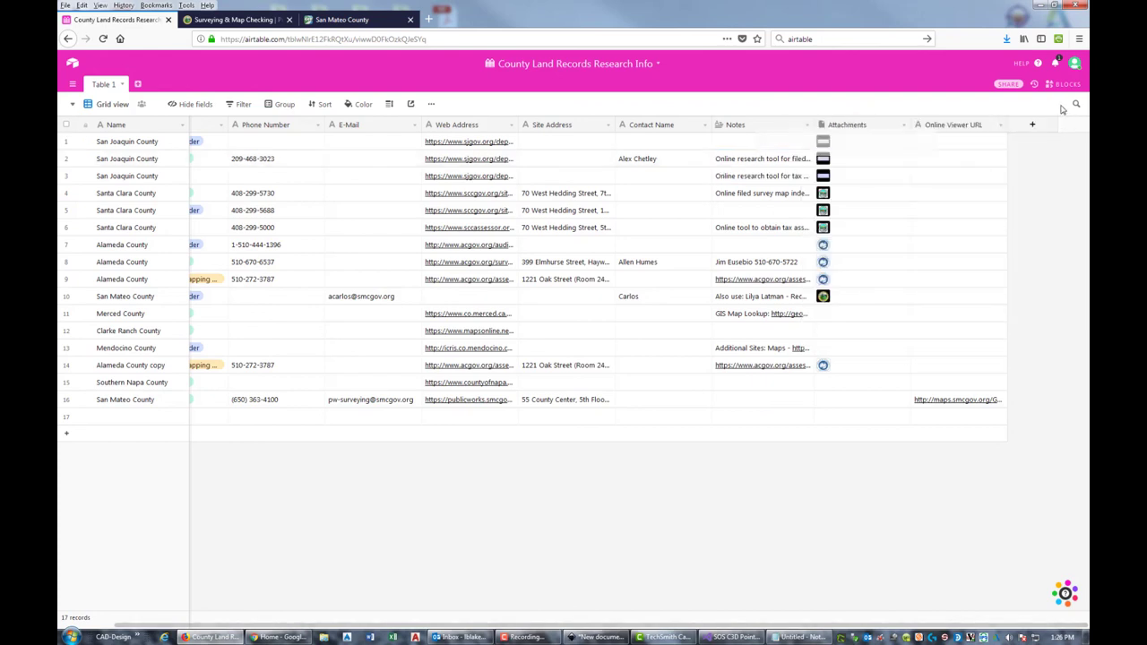
left_click(938, 165)
key("ctrl+v")
left_click(800, 183)
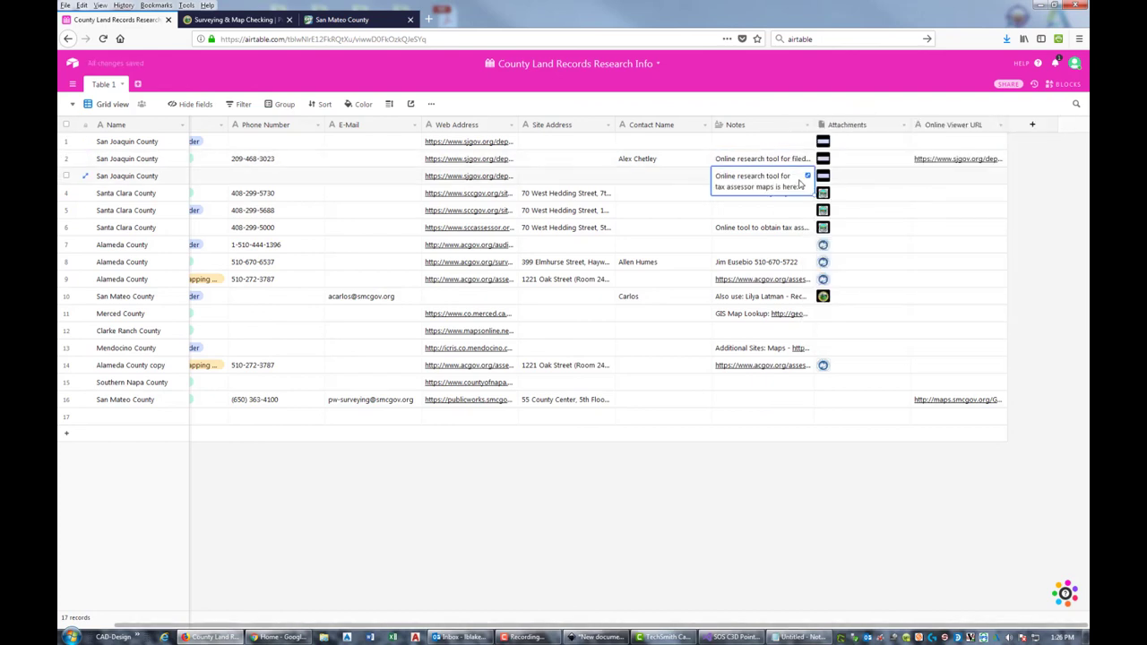
left_click(807, 176)
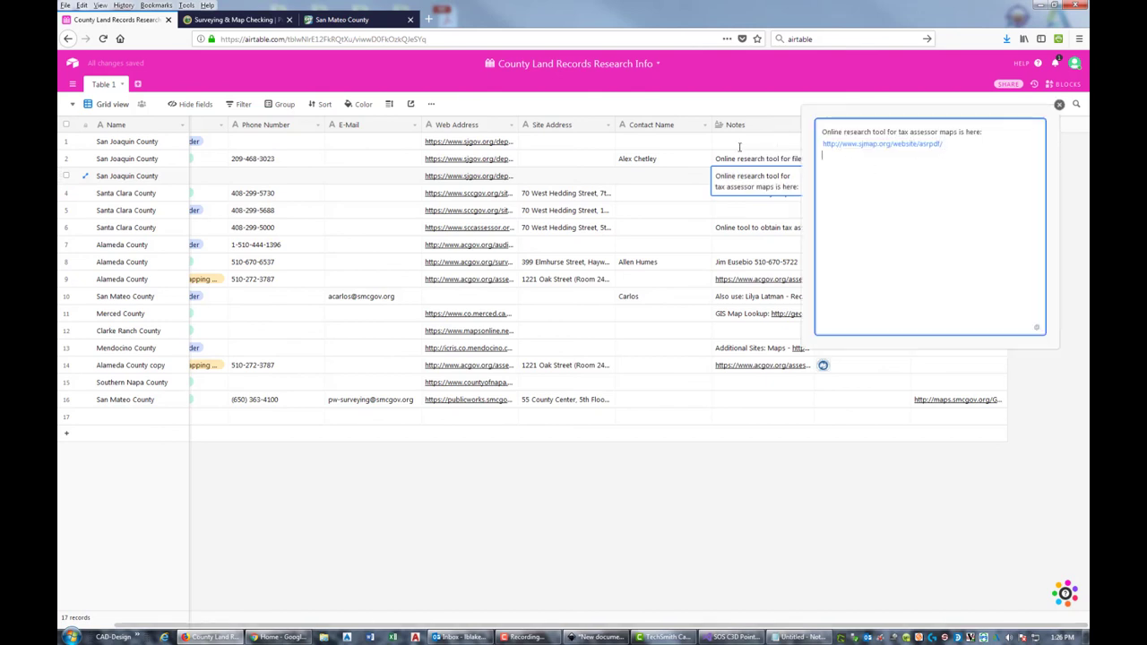
key("ctrl+a")
left_click(891, 180)
left_click_drag(809, 150, 810, 145)
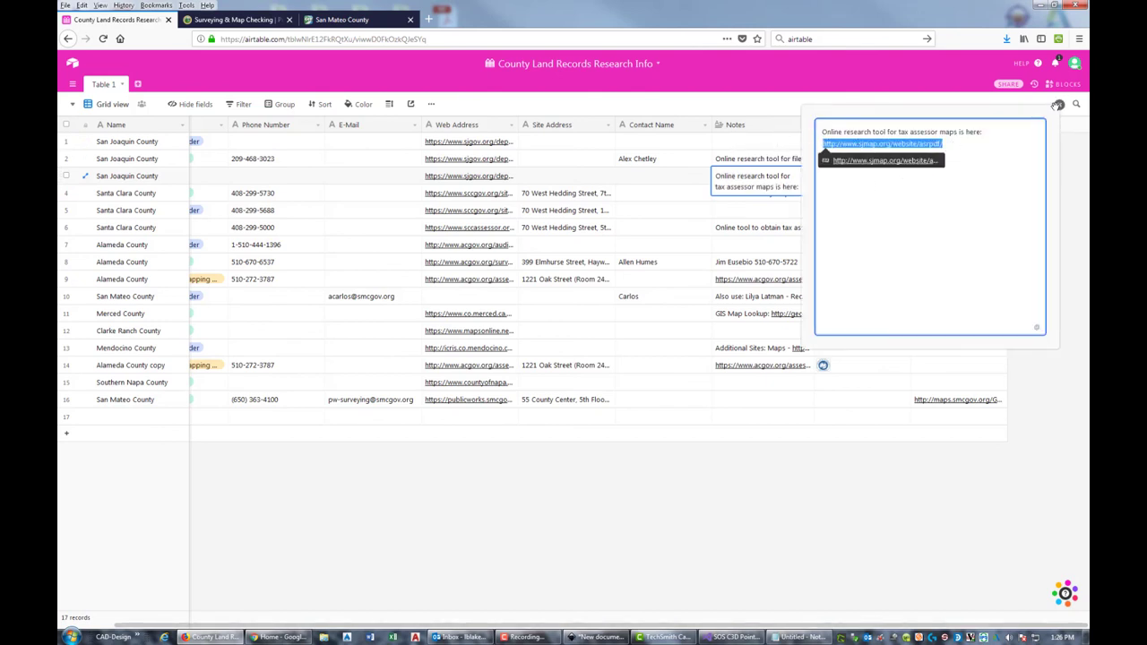
key("Escape")
left_click(966, 185)
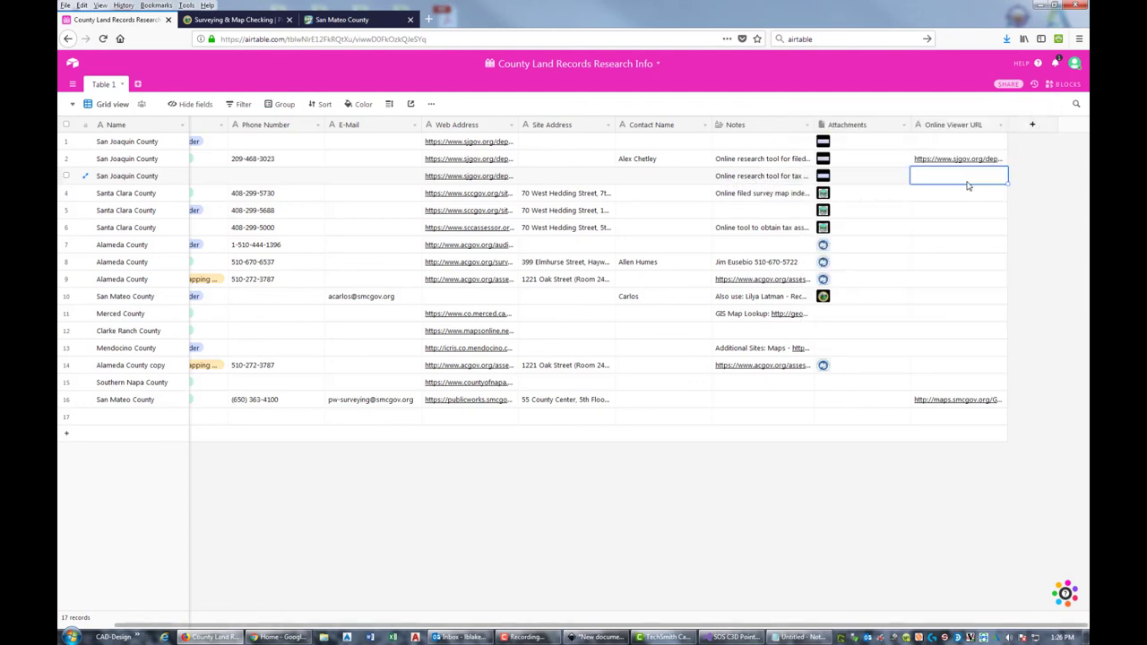
key("ctrl+v")
- Copy the filed survey map index tool link from the Santa Clara County Surveyor record's note into its Online Viewer URL field
left_click(768, 195)
left_click(807, 192)
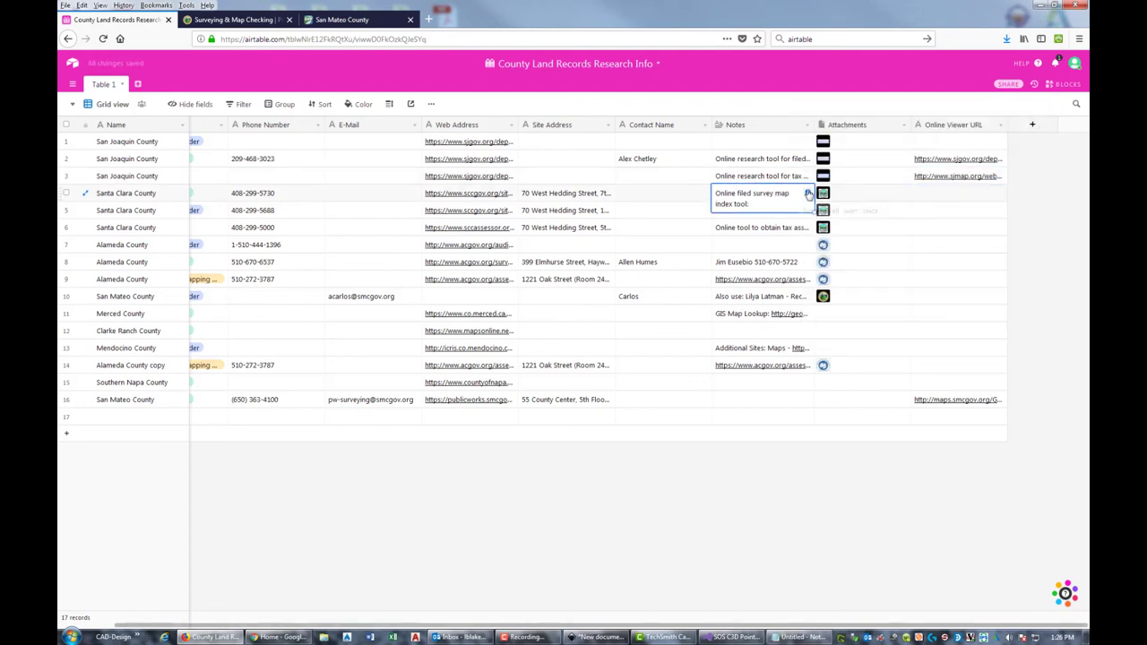
left_click_drag(957, 259, 795, 119)
left_click(940, 178)
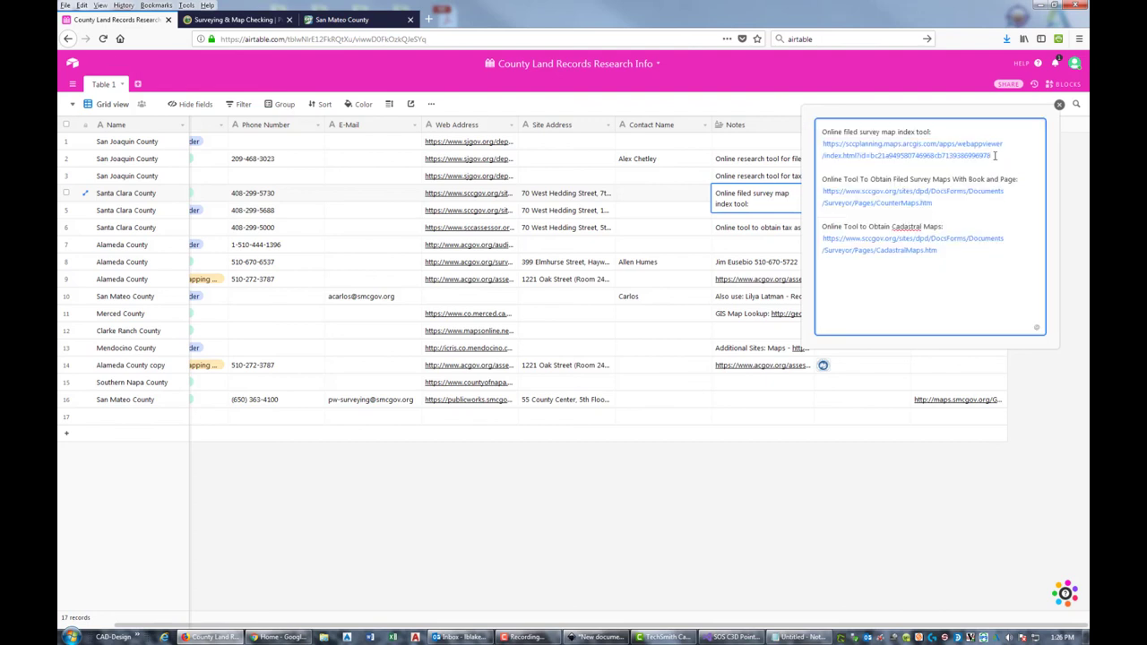
left_click_drag(991, 155, 795, 140)
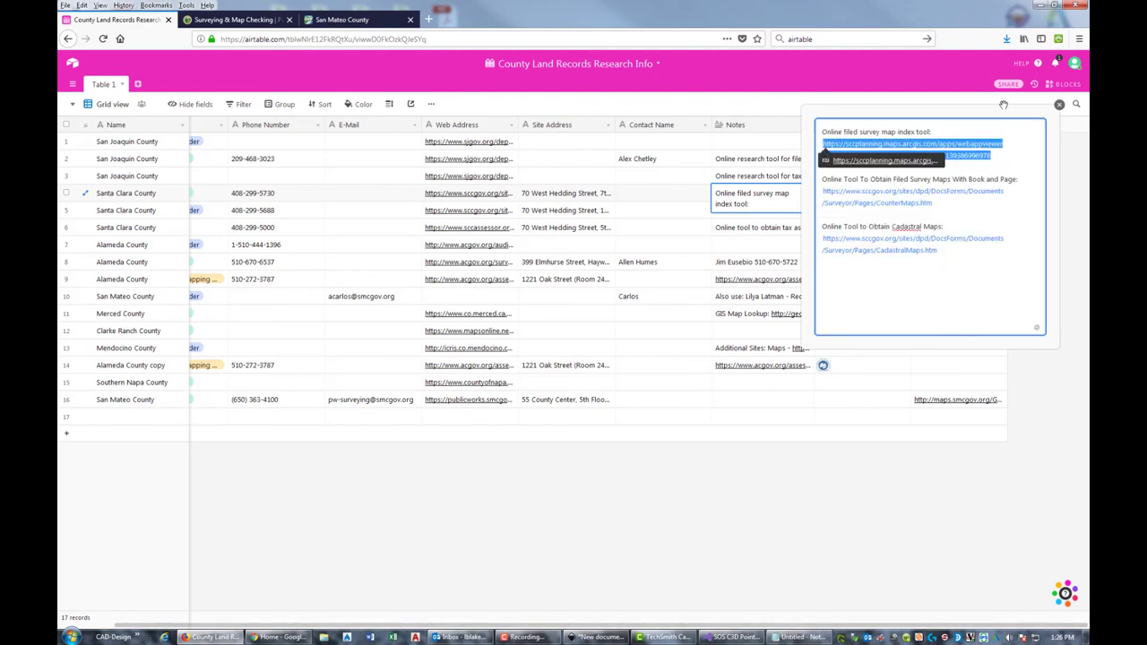
left_click(1059, 105)
left_click(932, 194)
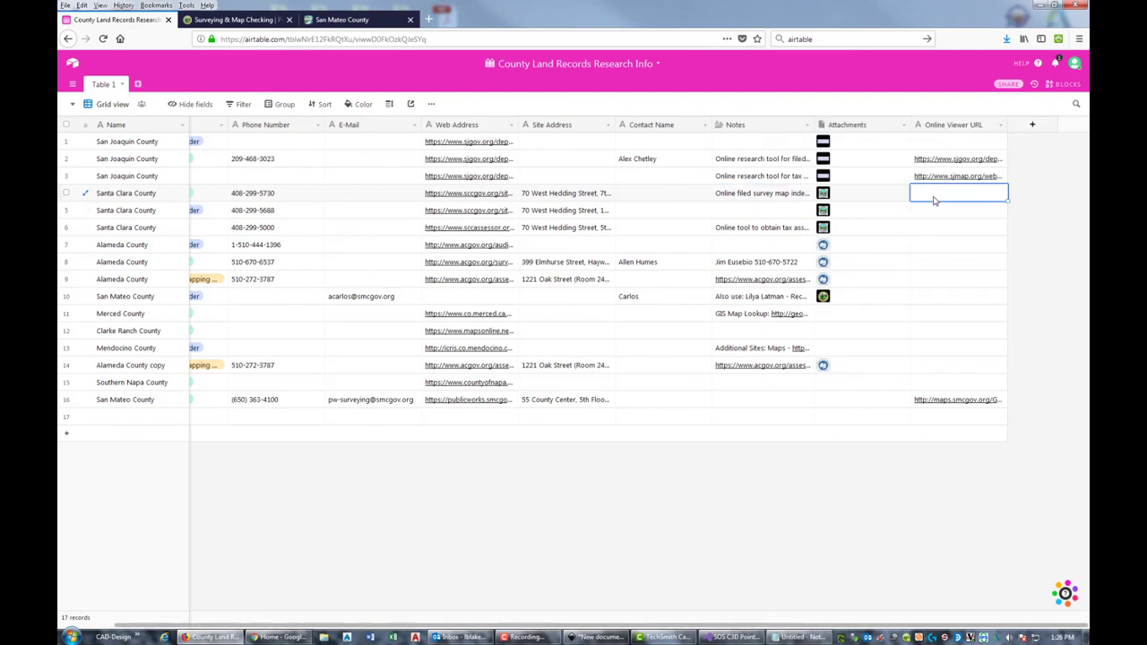
key("ctrl+v")
- Copy the property search-by-map link from the Santa Clara County Tax Assessor record's note into its Online Viewer URL field
left_click(956, 229)
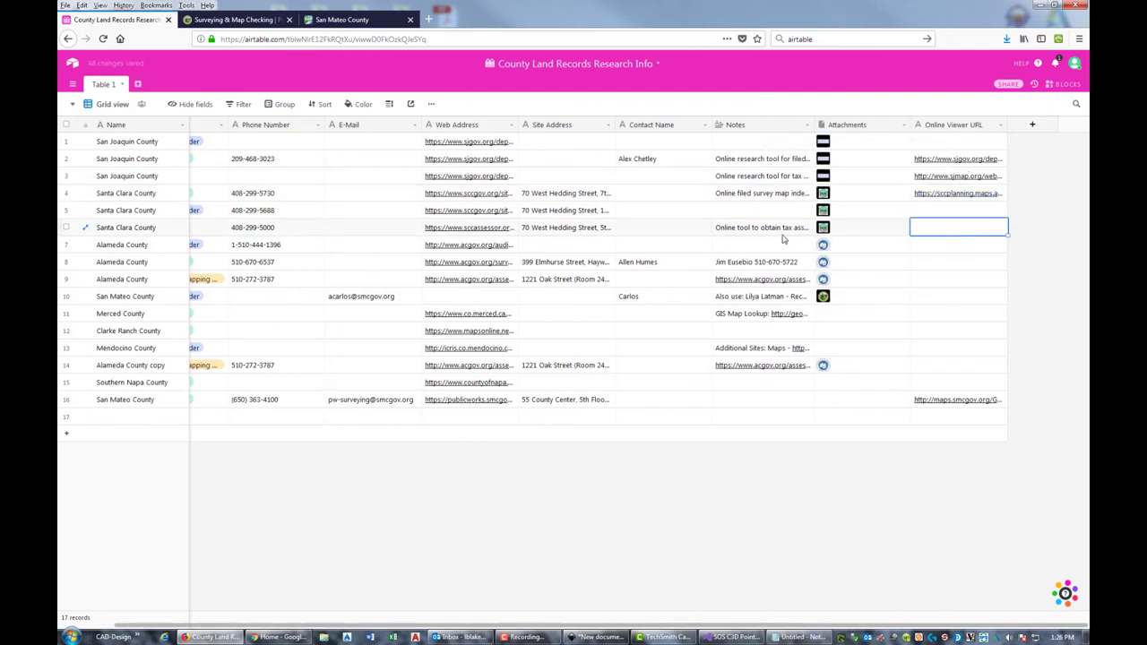
left_click(786, 231)
left_click(807, 227)
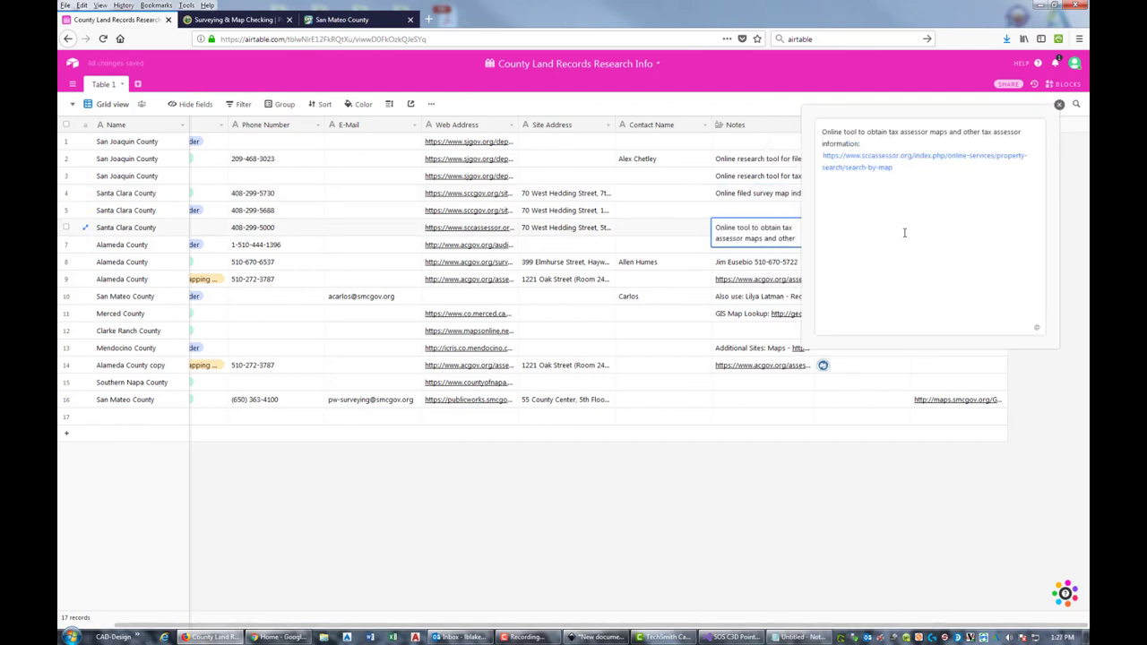
left_click_drag(938, 184, 799, 159)
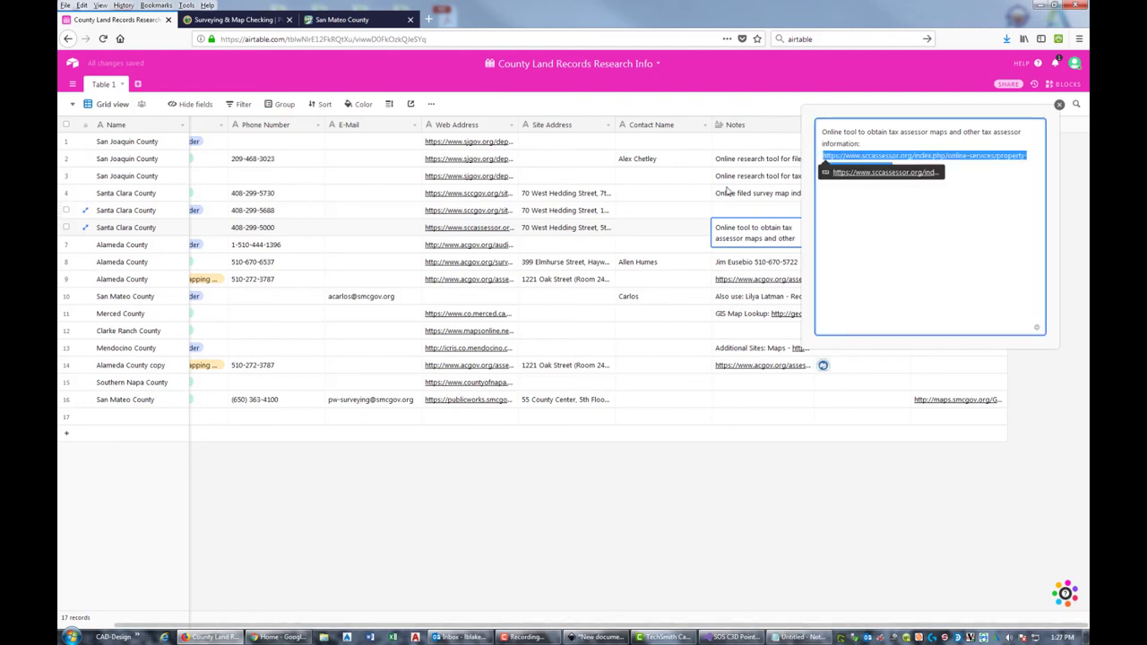
left_click(693, 151)
left_click(939, 233)
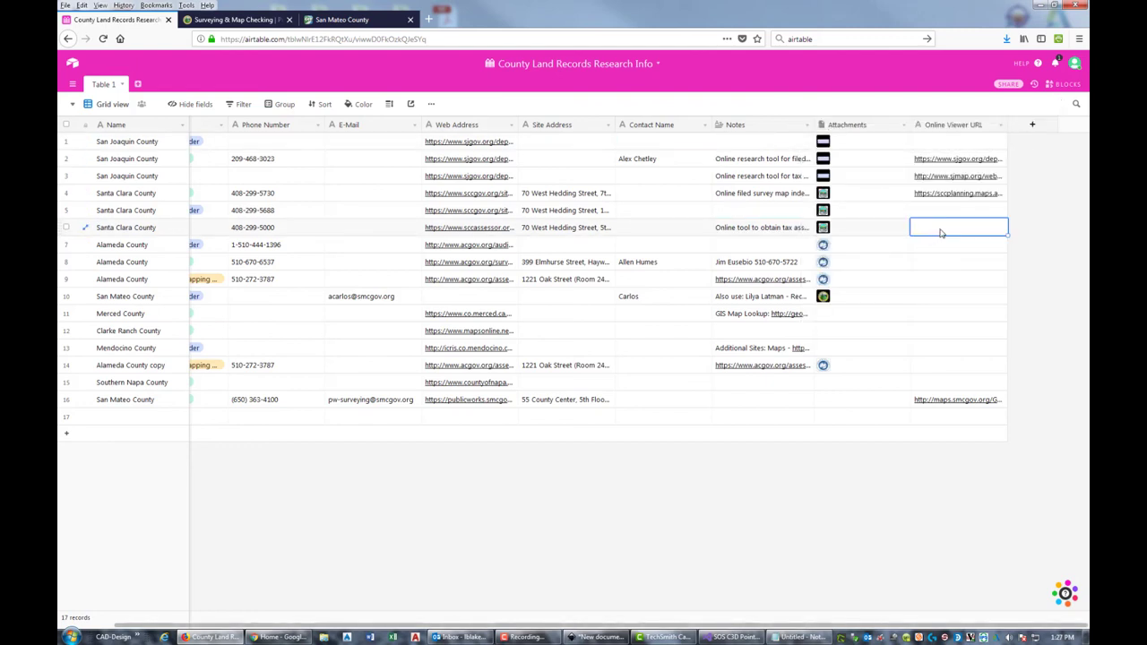
key("ctrl+v")
left_click(779, 235)
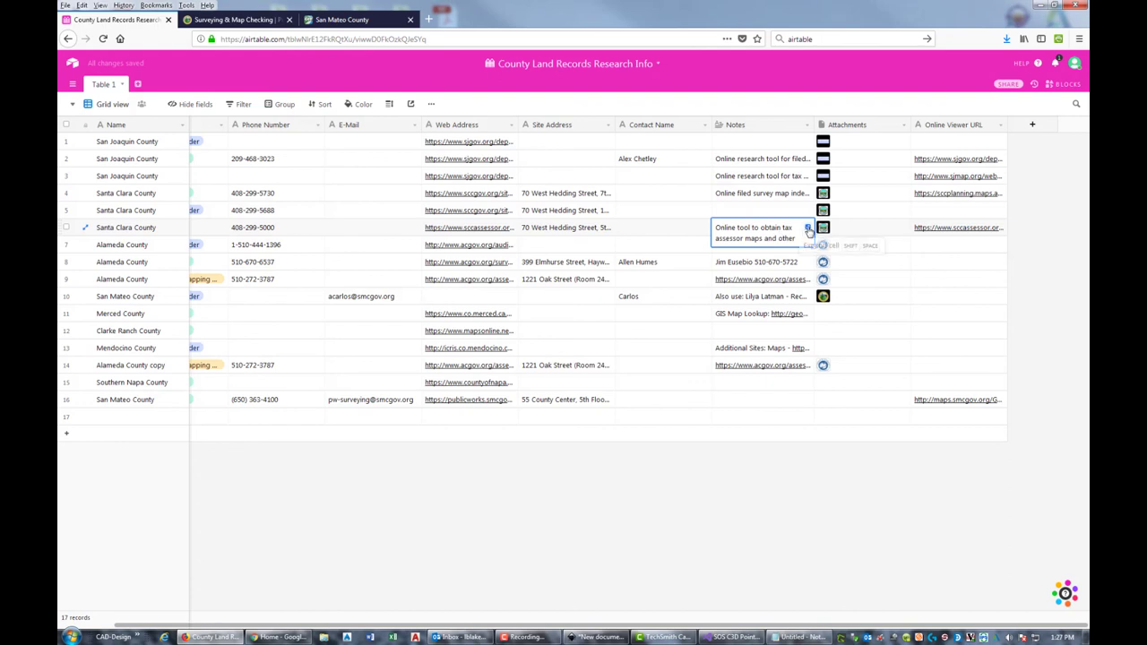
left_click(779, 283)
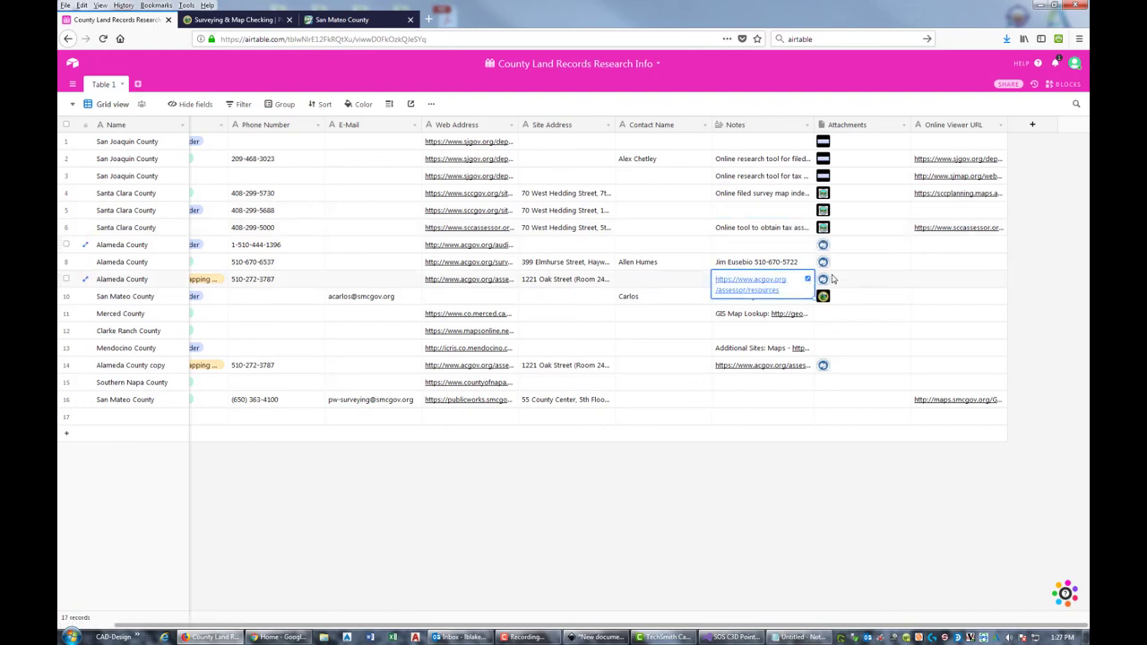
left_click(882, 330)
left_click(782, 317)
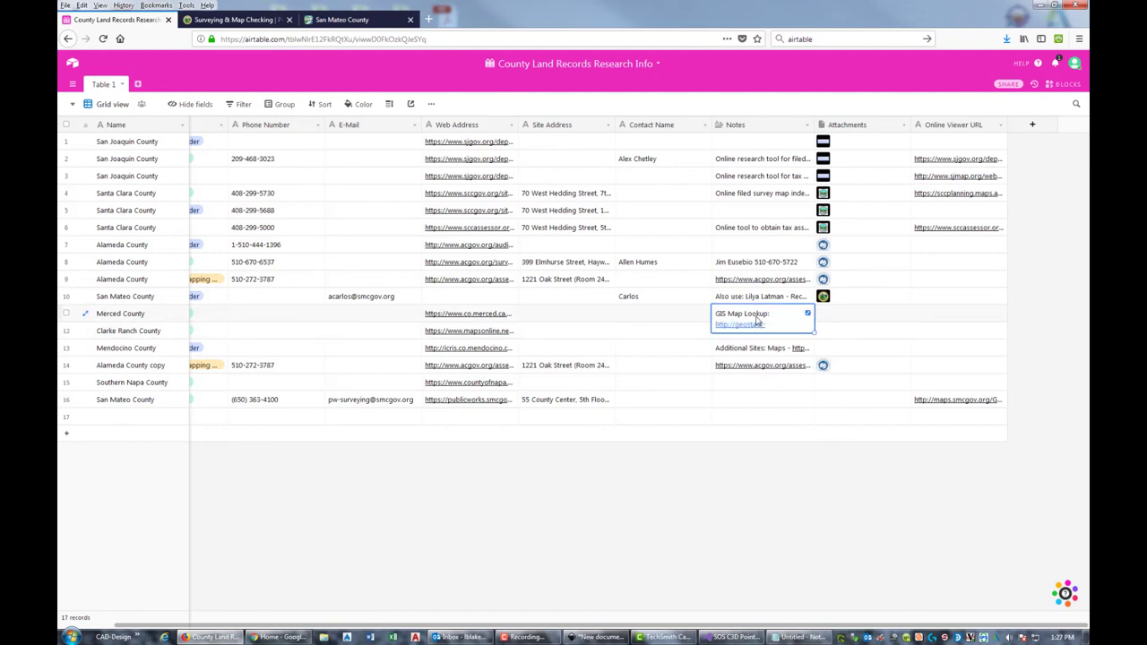
left_click(807, 313)
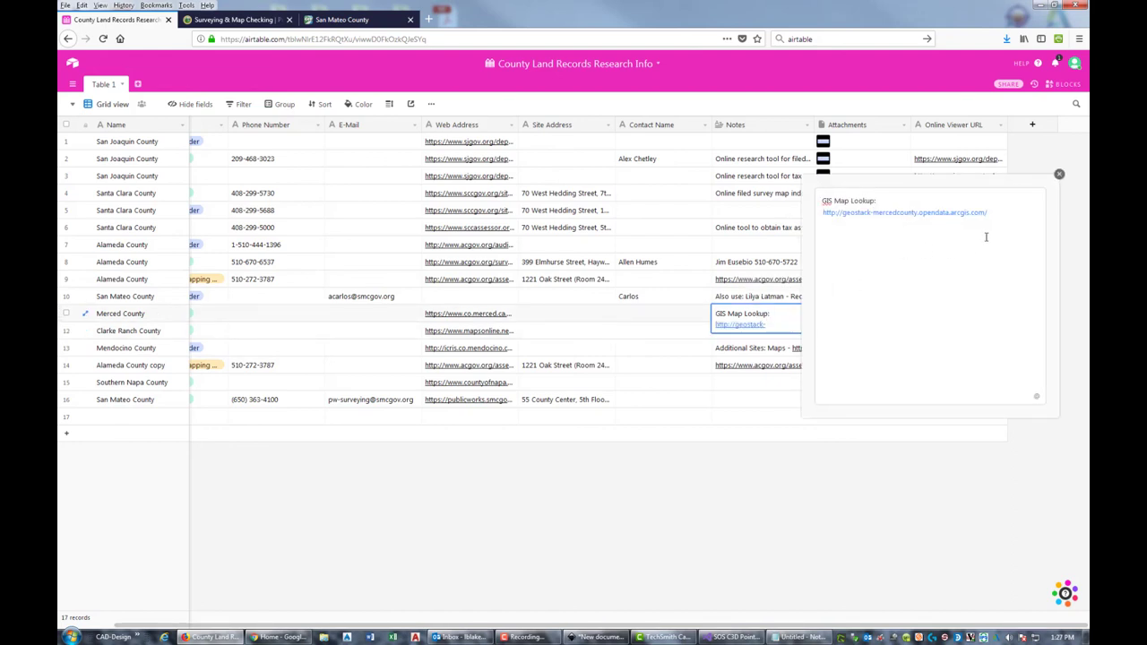
left_click_drag(988, 212, 781, 213)
key("ctrl+c")
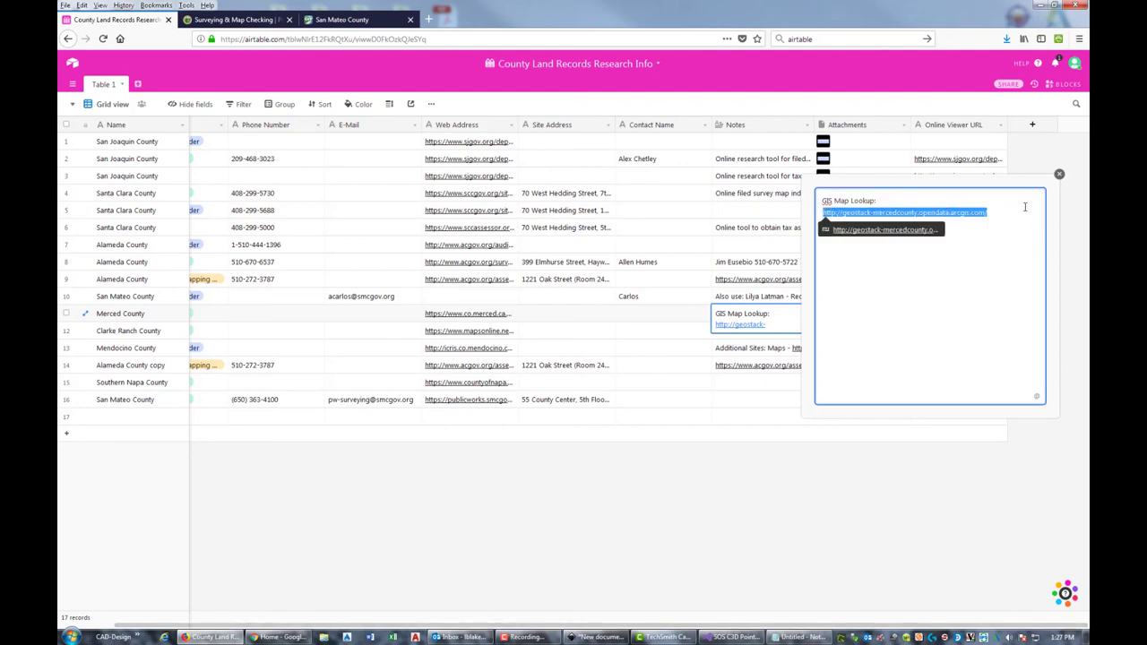
left_click(1058, 176)
left_click(965, 315)
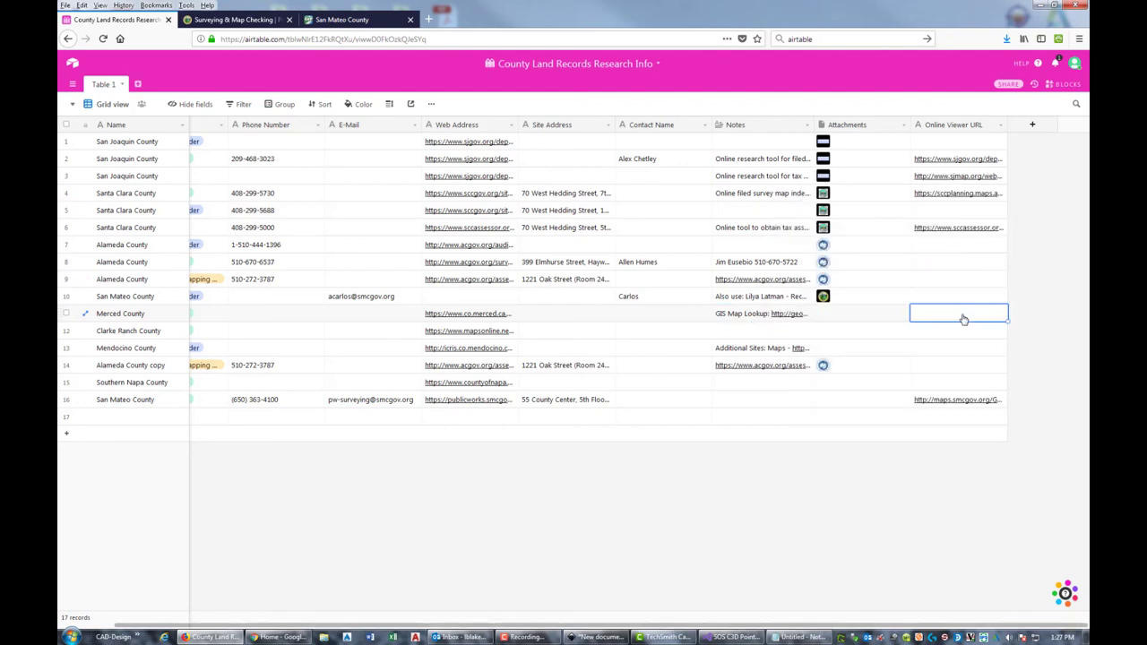
key("ctrl+v")
- Attach SAN MATEO COUNTY LOGO.png from the Downloads folder to the San Mateo County Surveyor record
left_click(958, 365)
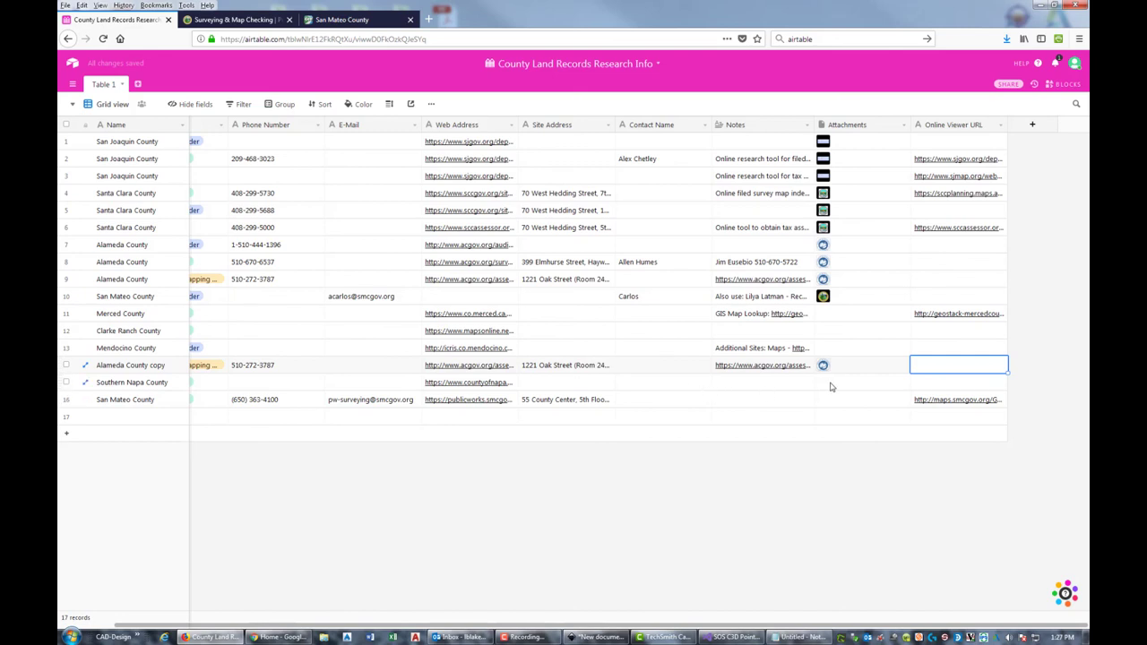
left_click(853, 401)
left_click(905, 400)
left_click(587, 285)
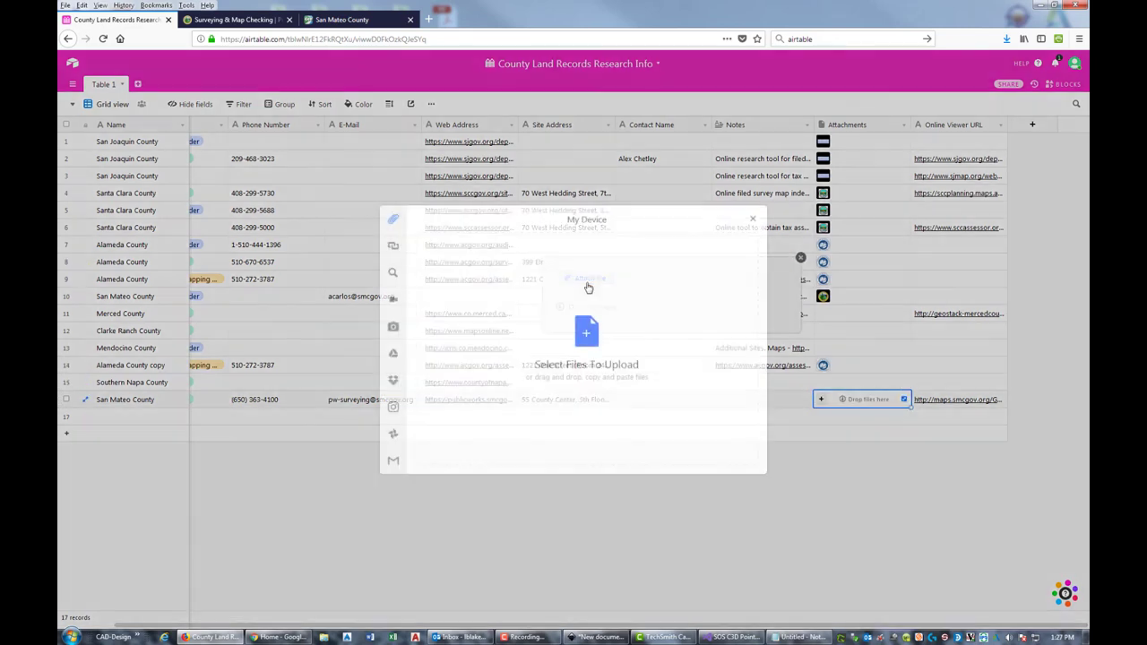
left_click(587, 333)
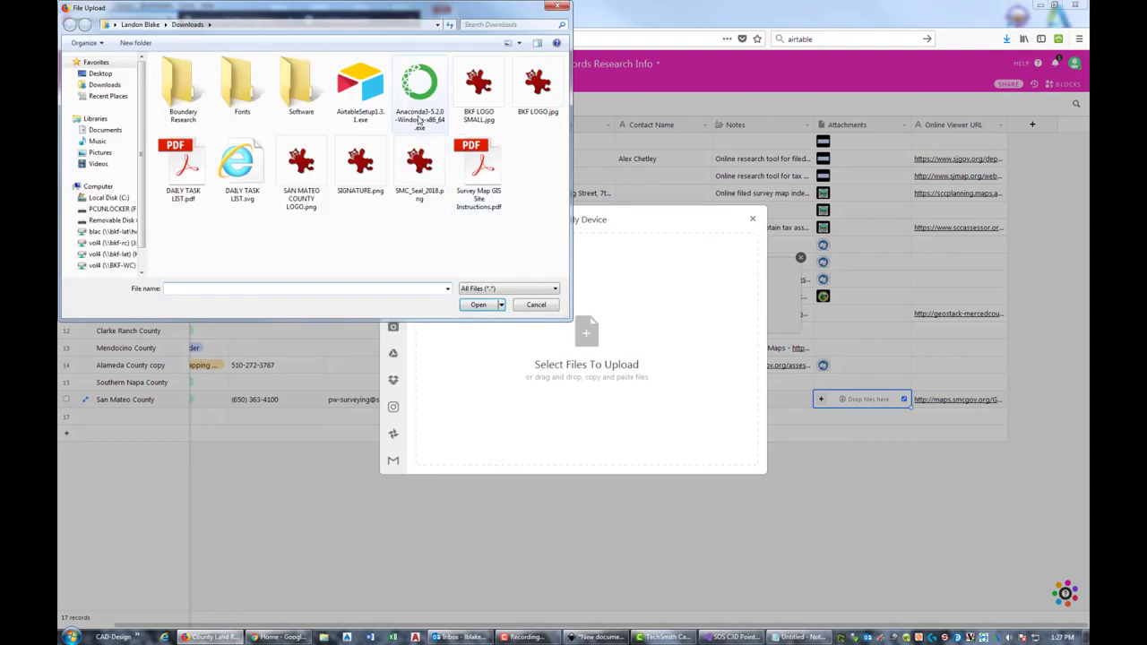
left_click(301, 170)
left_click(477, 305)
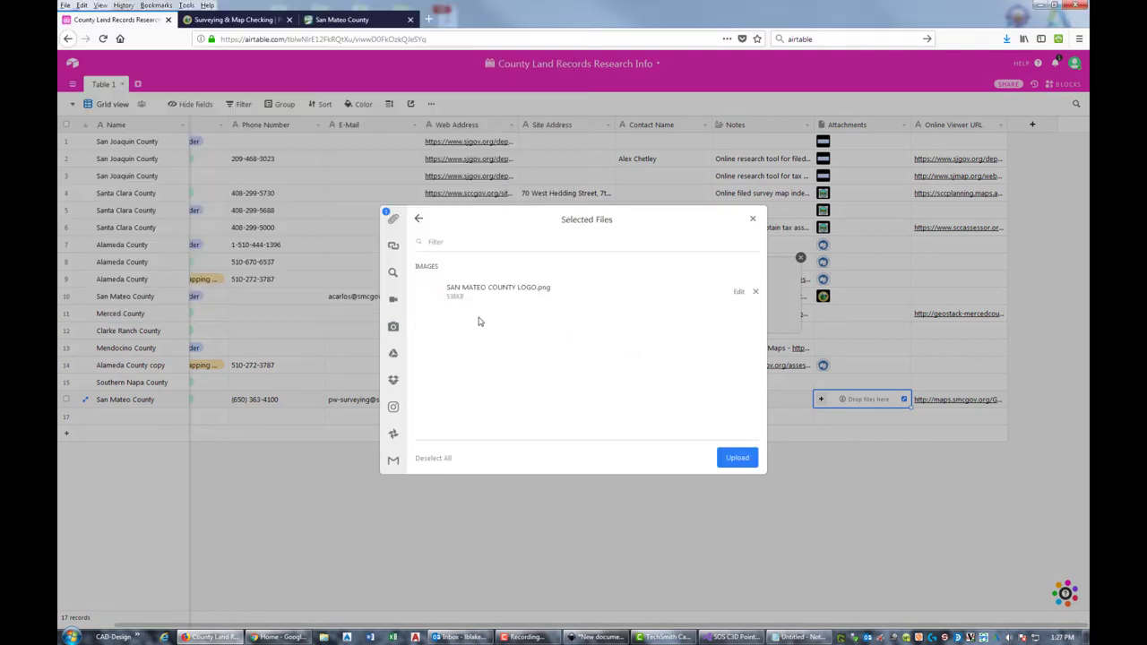
left_click(736, 459)
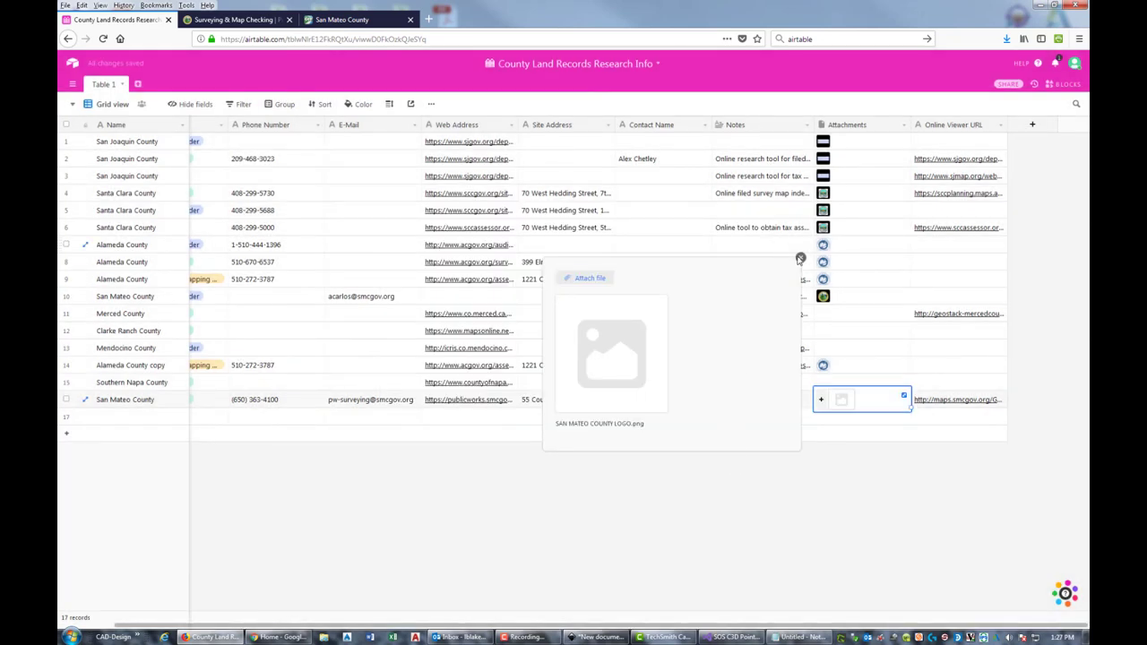
left_click(799, 259)
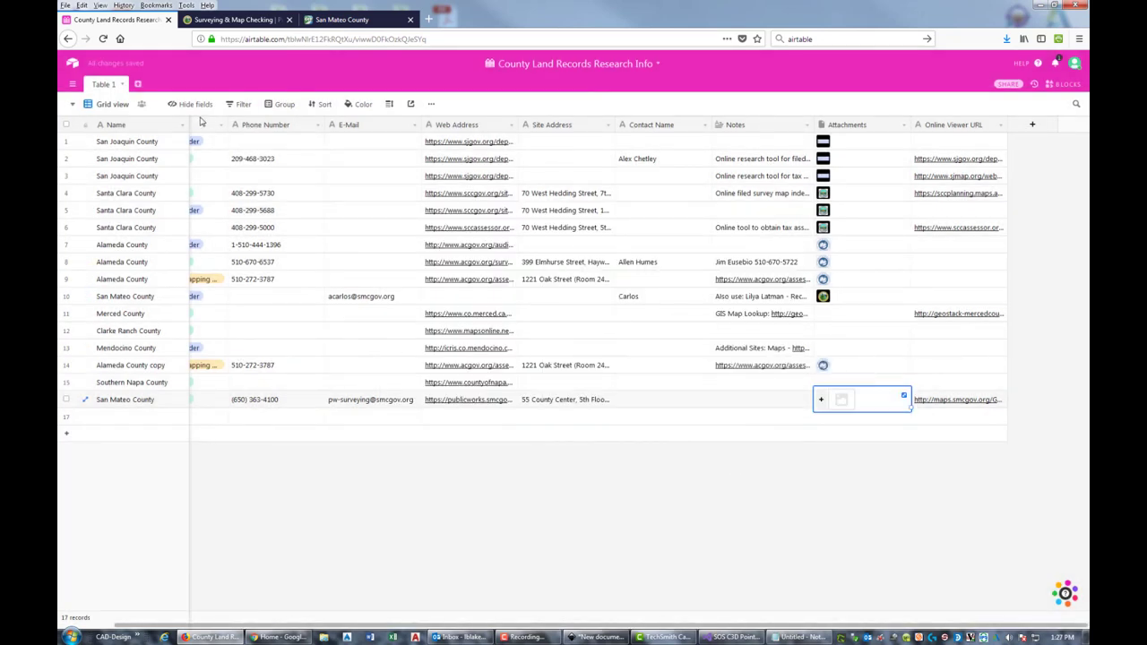
- Switch to the Gallery view and review the San Mateo County Surveyor record's expanded details
left_click(73, 105)
left_click(132, 151)
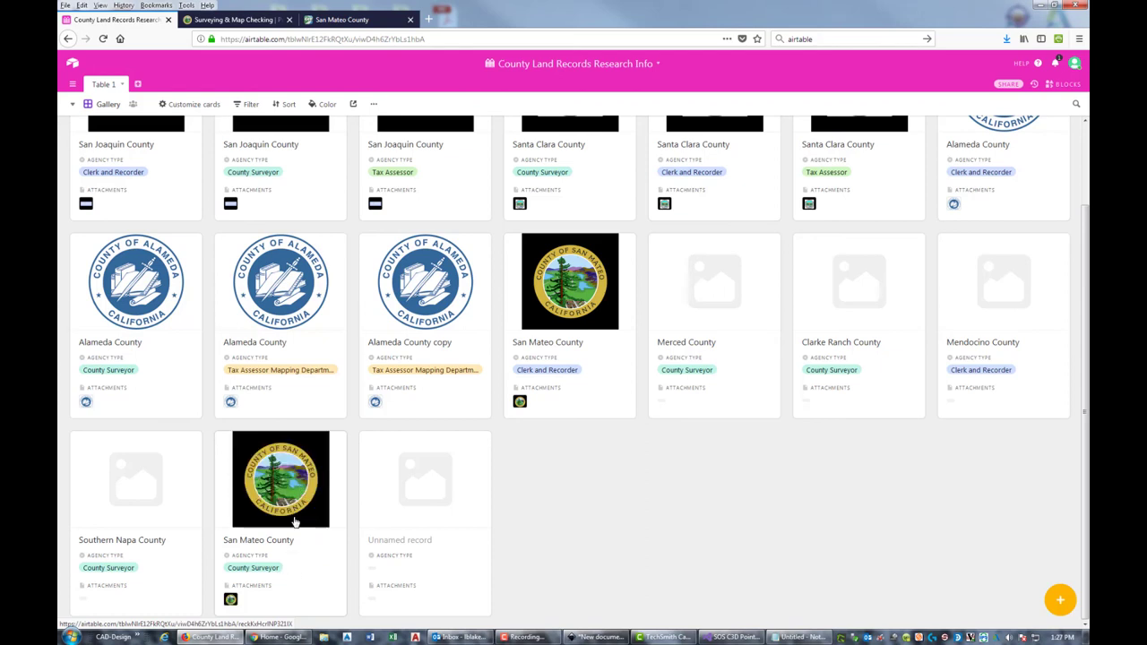
left_click(299, 540)
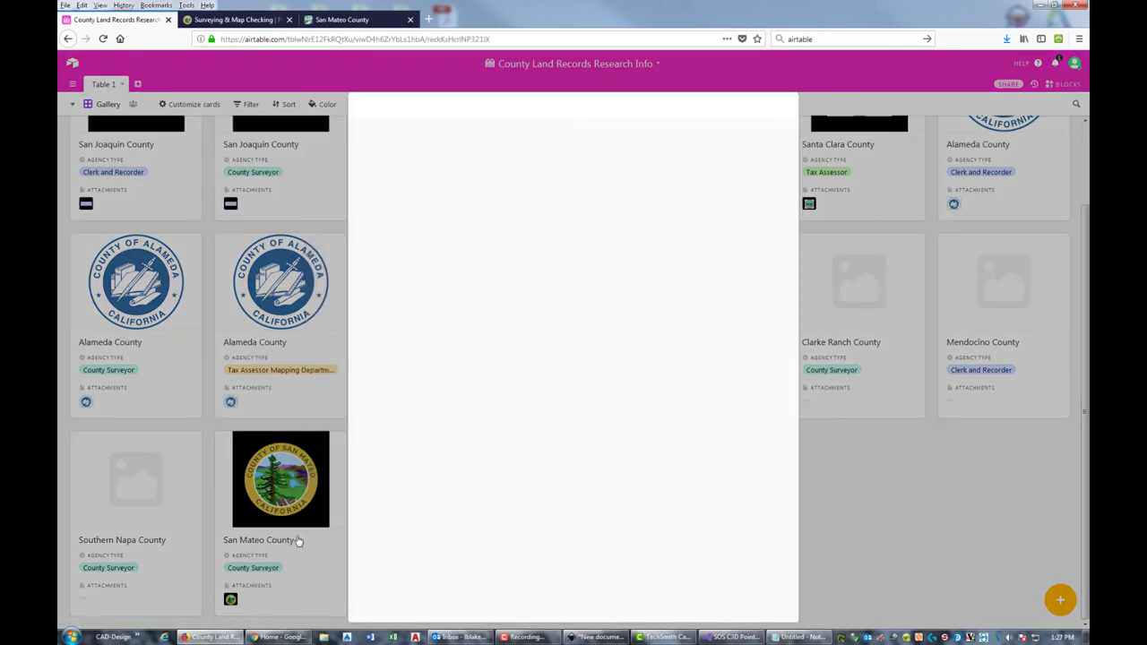
scroll(538, 341, "down", 5)
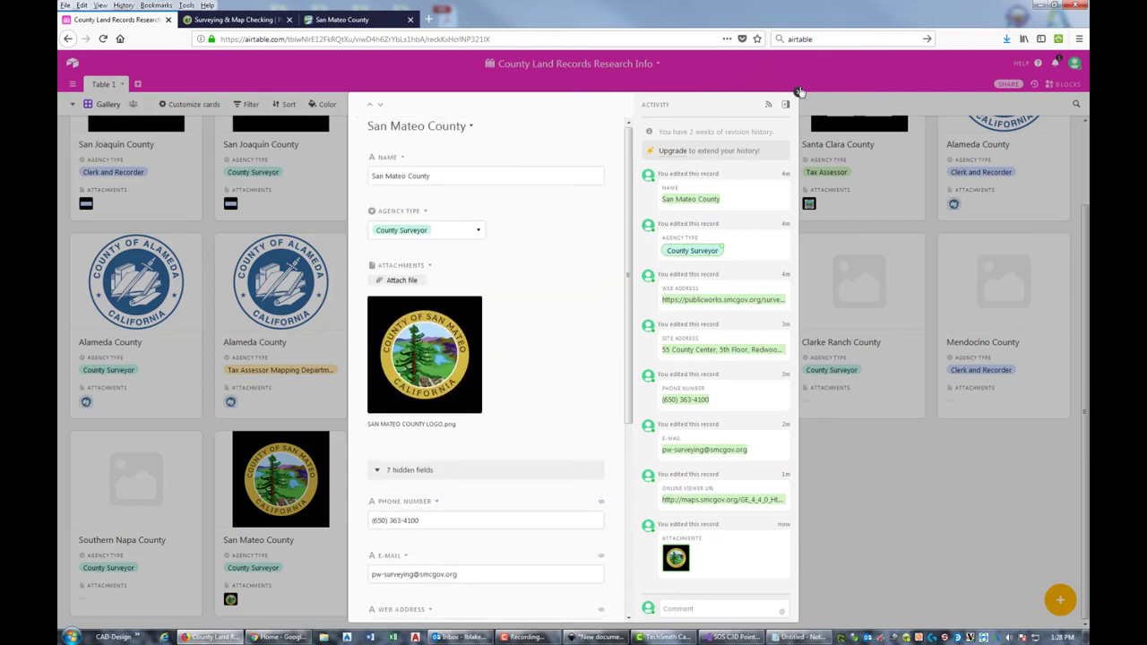
- Close the expanded San Mateo County record and rename the table Table 1 as County Land Record Agencies
left_click(797, 93)
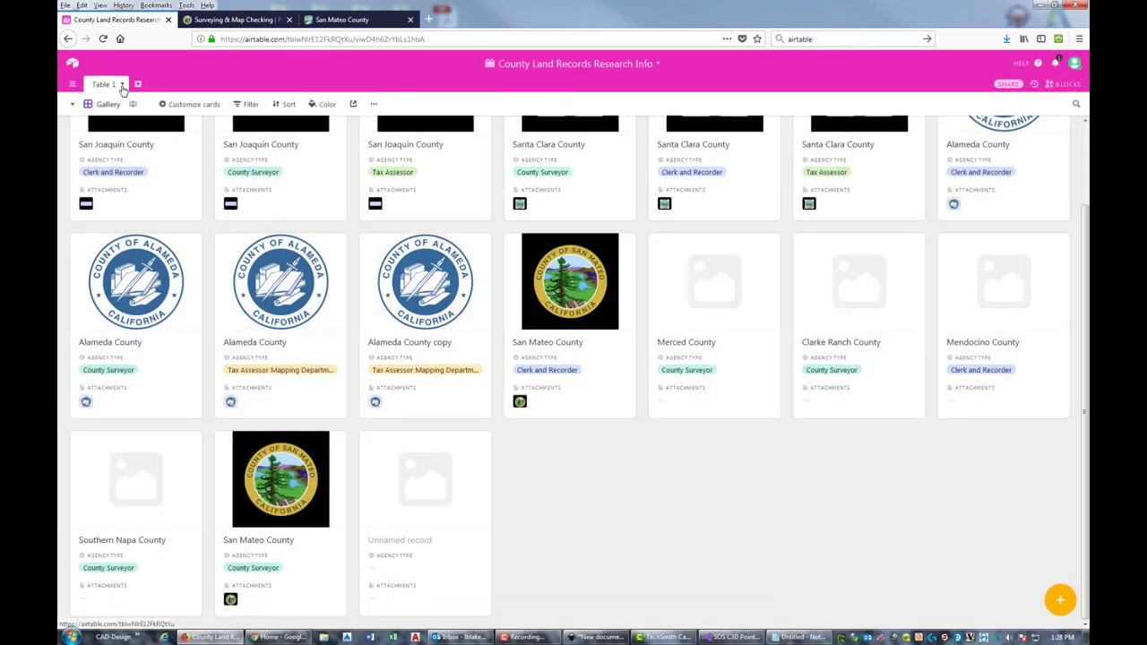
left_click(122, 85)
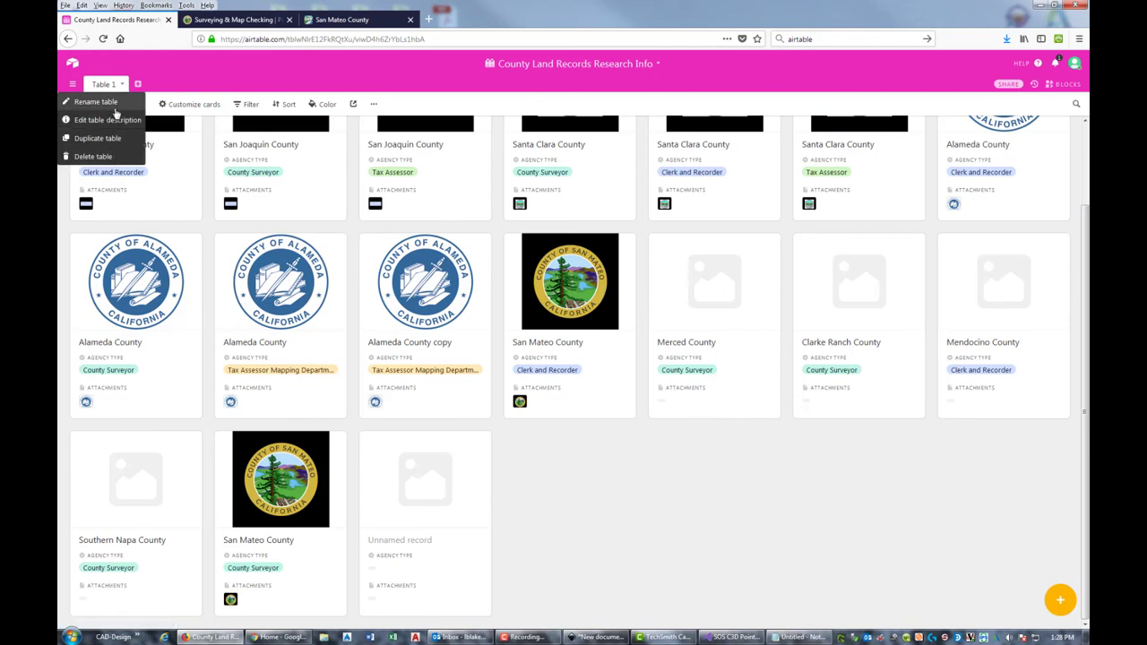
left_click(115, 102)
type("County")
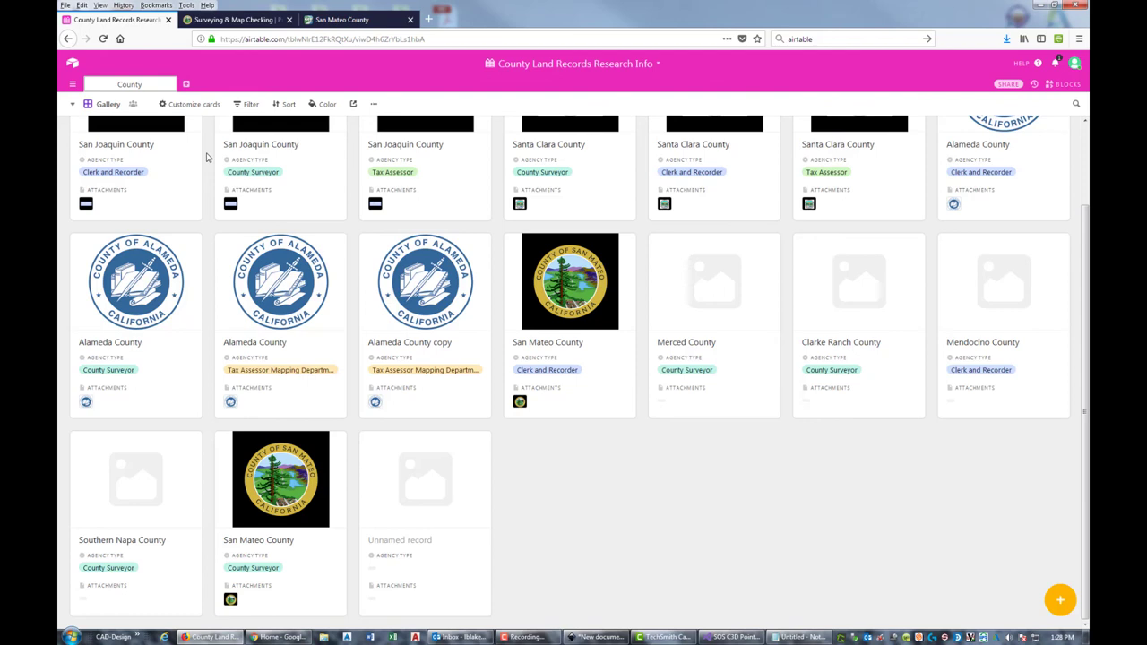
type(" Land Records")
key("Return")
key("BackSpace")
type("Agencies")
key("Return")
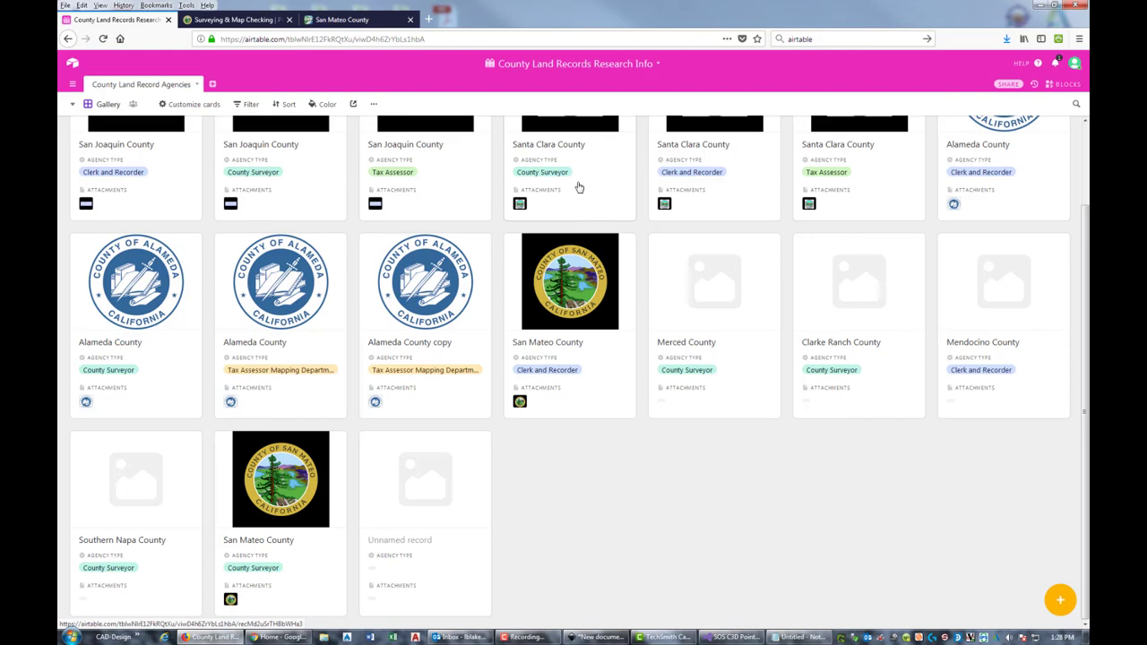
scroll(717, 390, "up", 1)
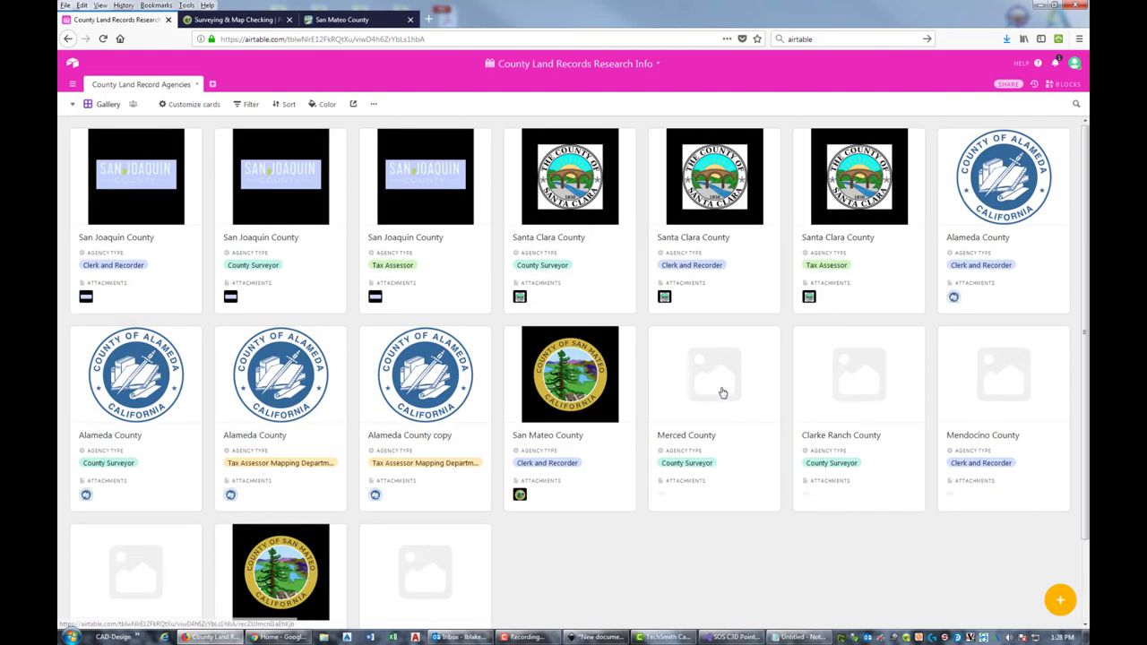
scroll(548, 430, "down", 1)
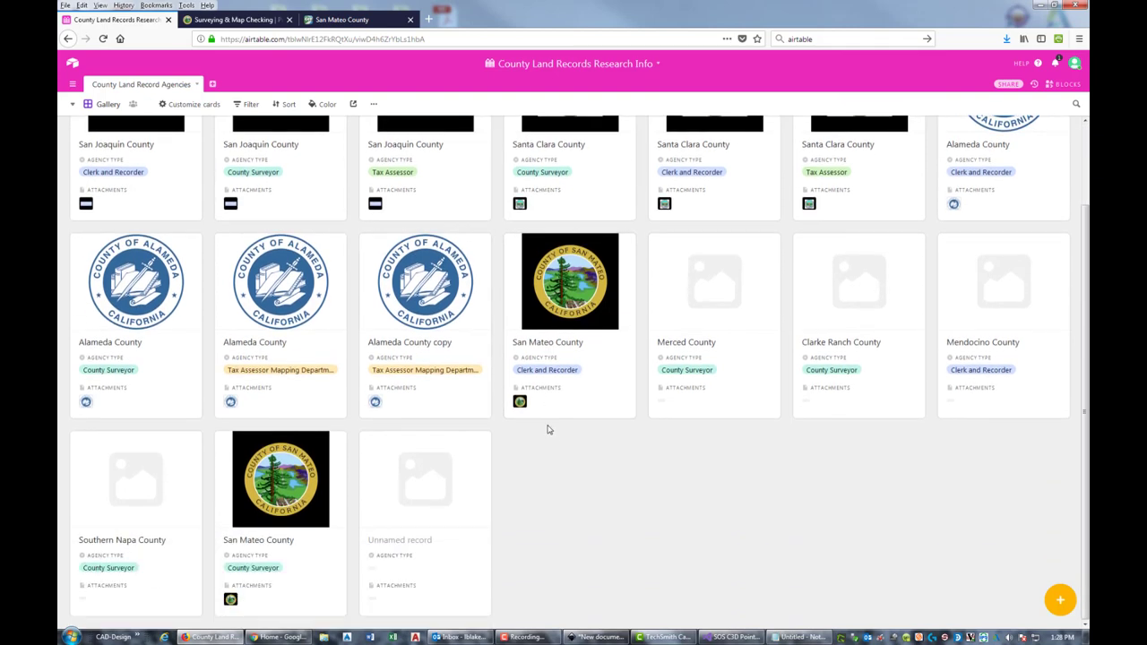
scroll(615, 475, "up", 1)
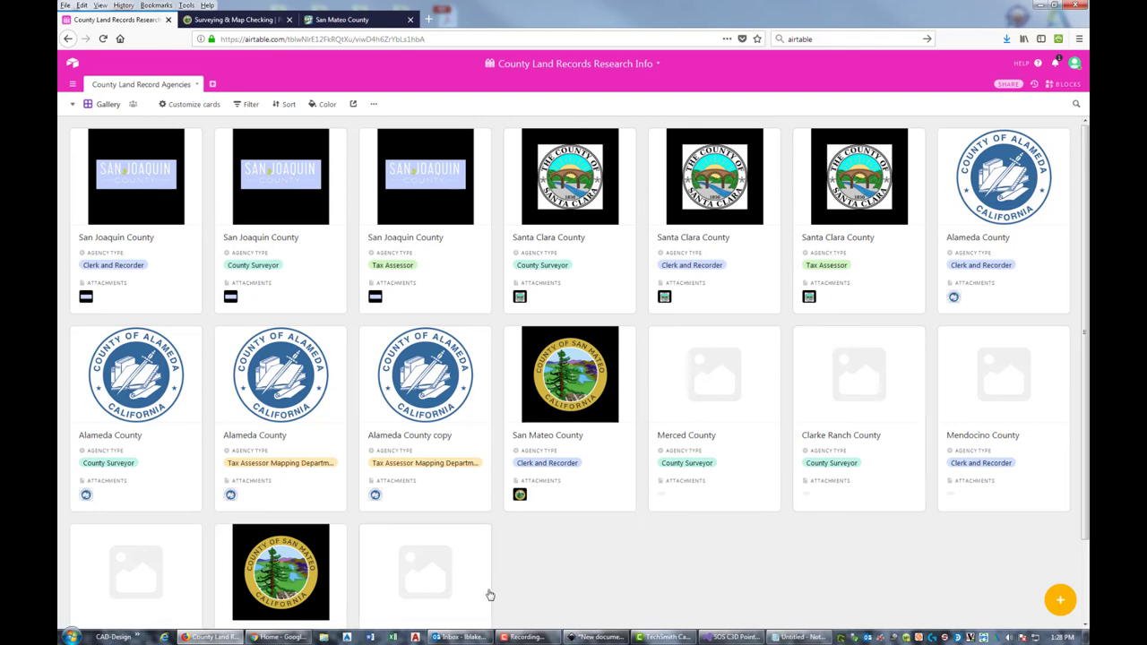
scroll(499, 568, "down", 1)
scroll(499, 568, "down", 2)
scroll(500, 566, "up", 3)
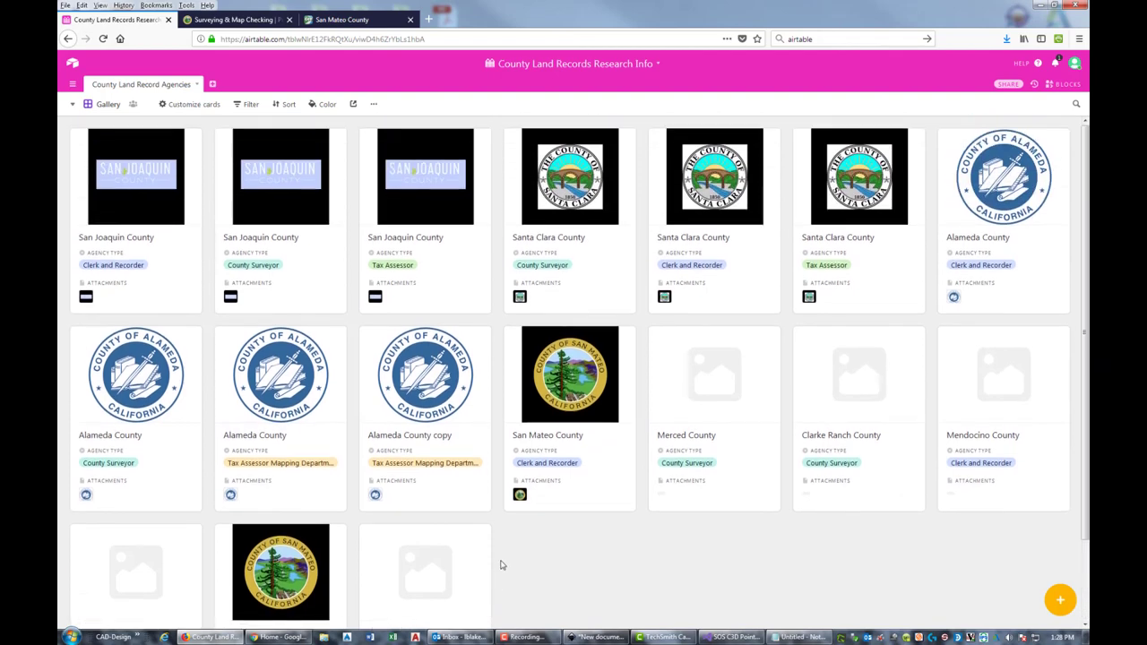